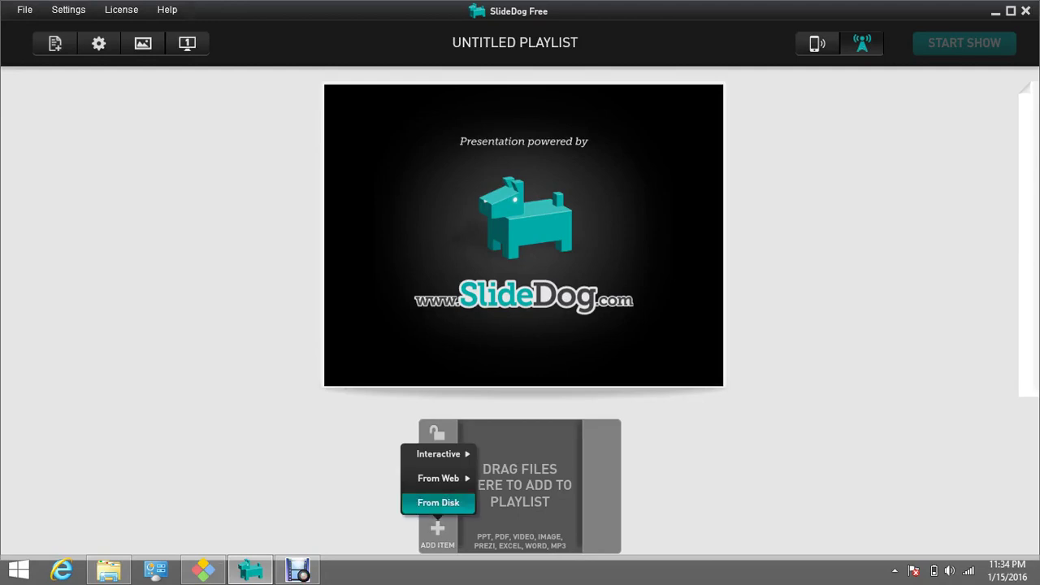
Add web-remote-step2.png from the Presentation Software folder on the SDHC (E:) drive to the playlist
{"action": "left_click", "coordinate": [438, 503]}
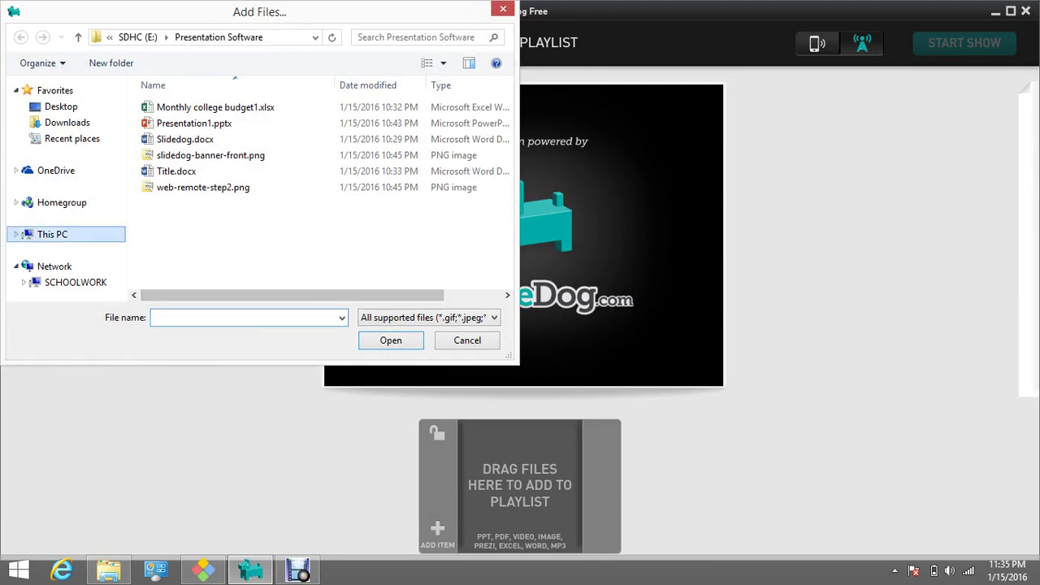
{"action": "left_click", "coordinate": [52, 235]}
{"action": "scroll", "coordinate": [317, 189], "scroll_direction": "down", "scroll_amount": 5}
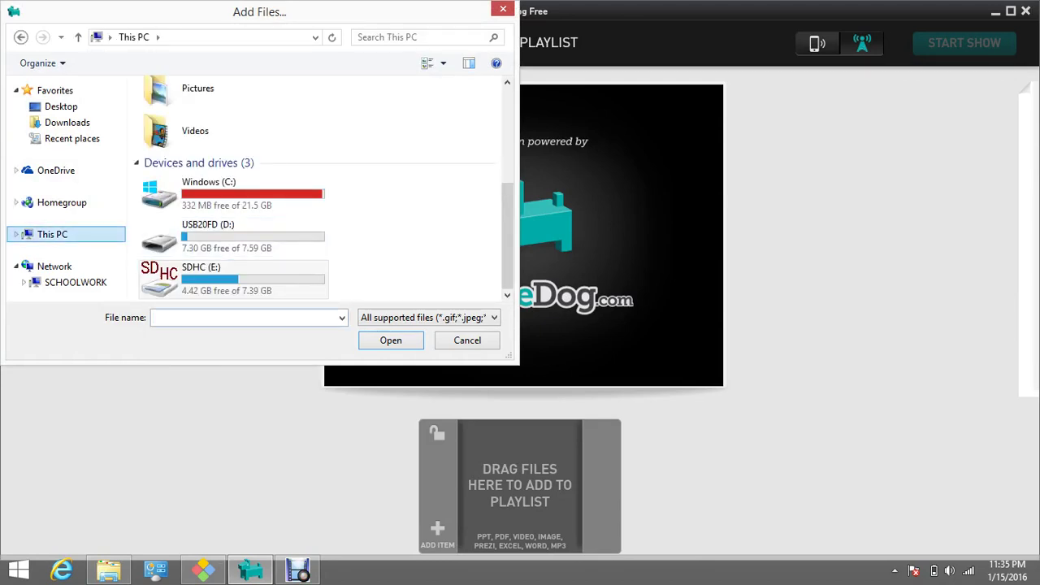
{"action": "left_click", "coordinate": [234, 279]}
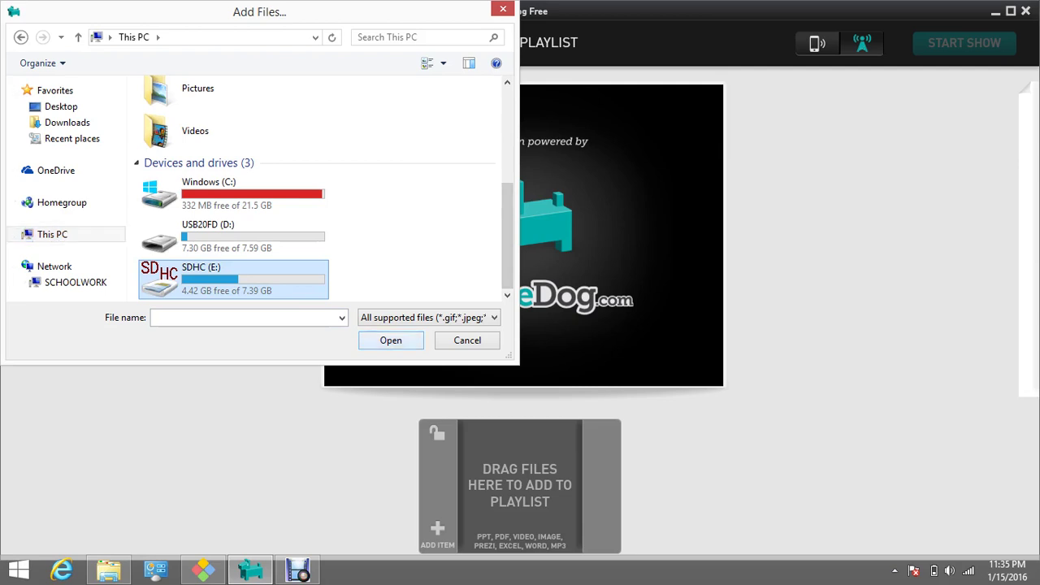
{"action": "left_click", "coordinate": [390, 340]}
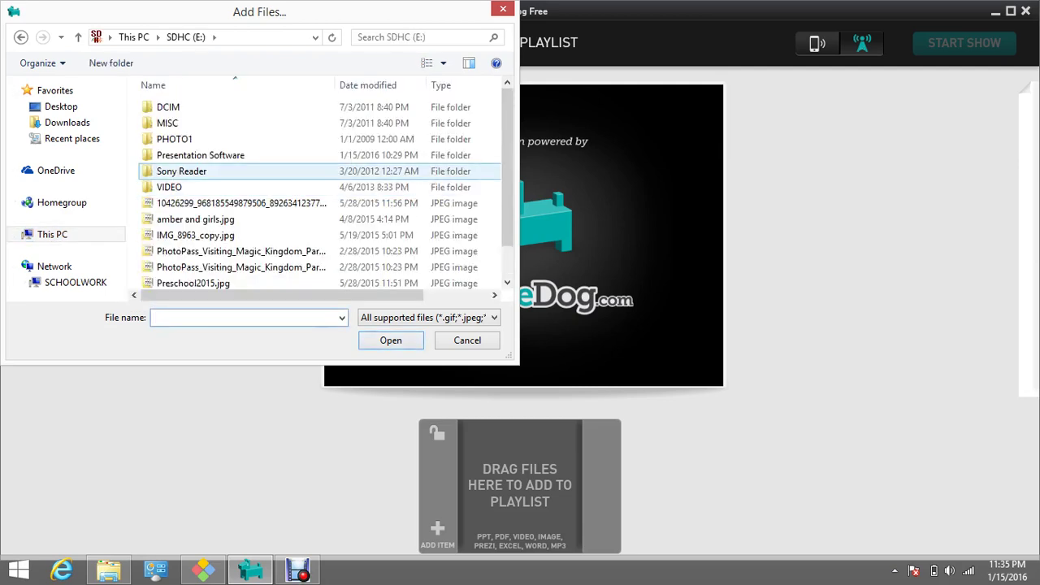
{"action": "left_click", "coordinate": [201, 155]}
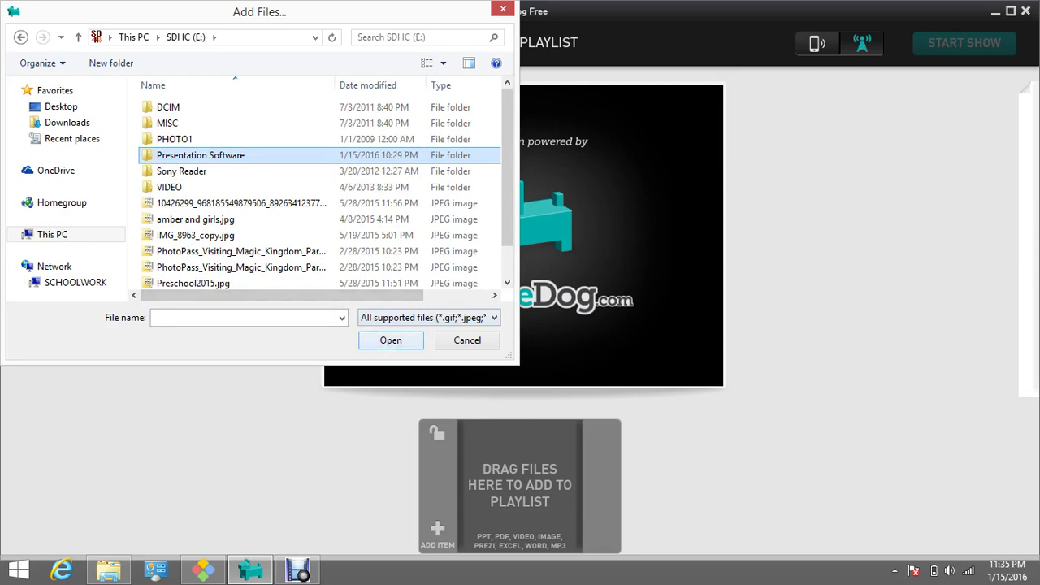
{"action": "left_click", "coordinate": [391, 339]}
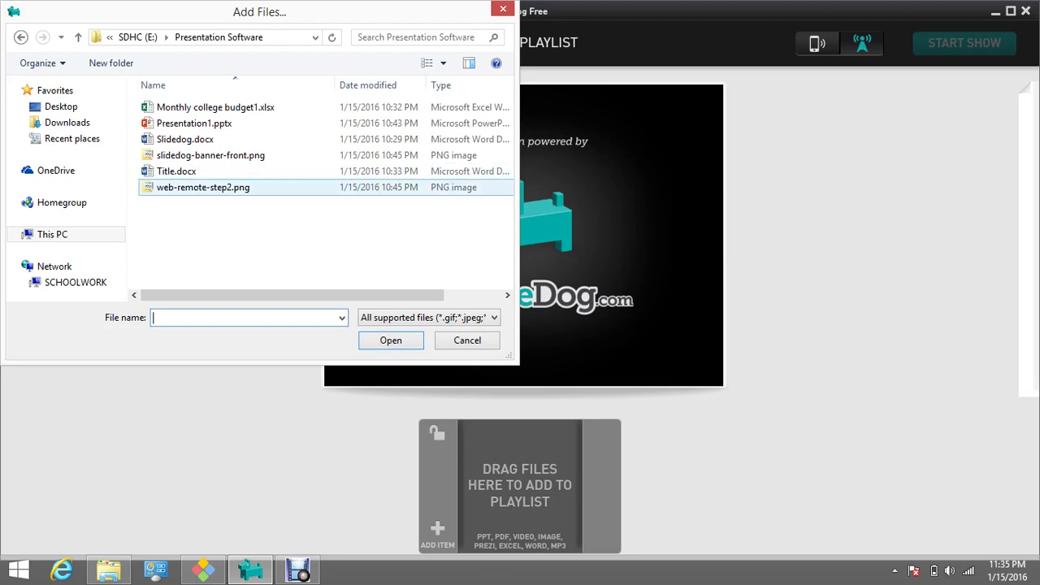
{"action": "left_click", "coordinate": [203, 187]}
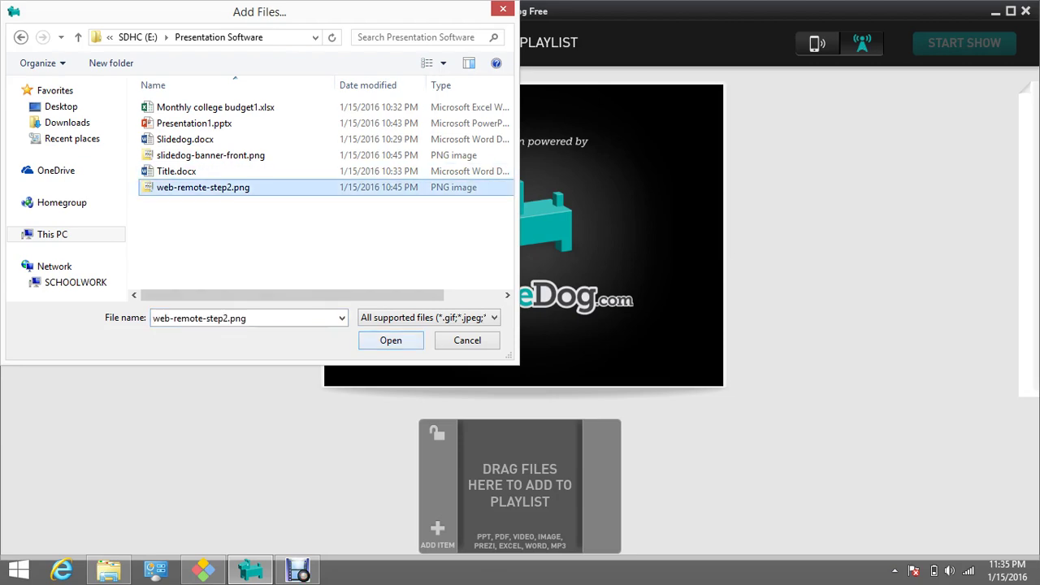
{"action": "key", "text": "Return"}
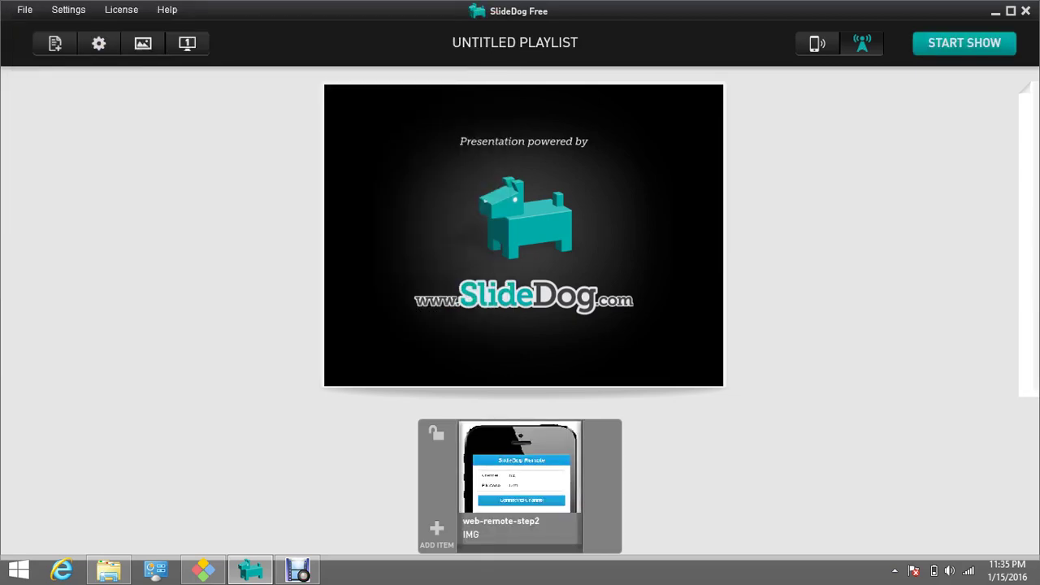
Add the Word document Title.docx from the Presentation Software folder to the playlist
{"action": "left_click", "coordinate": [437, 531]}
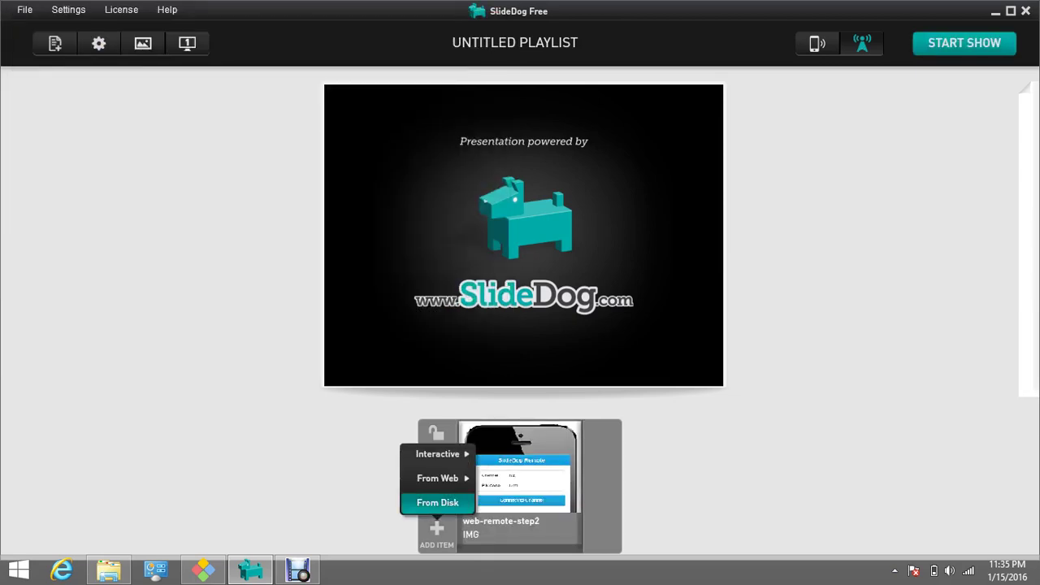
{"action": "left_click", "coordinate": [437, 503]}
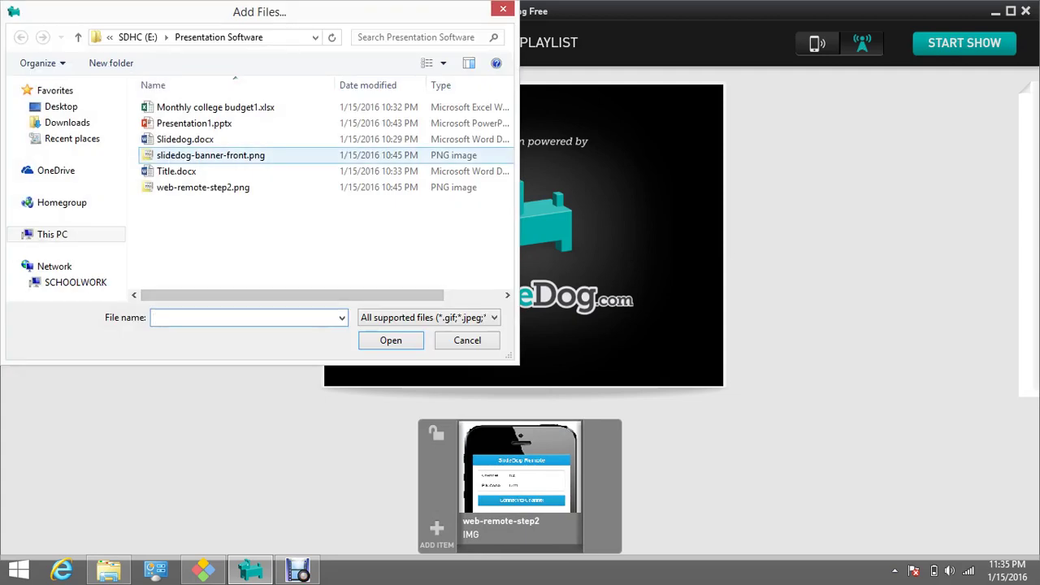
{"action": "left_click", "coordinate": [176, 172]}
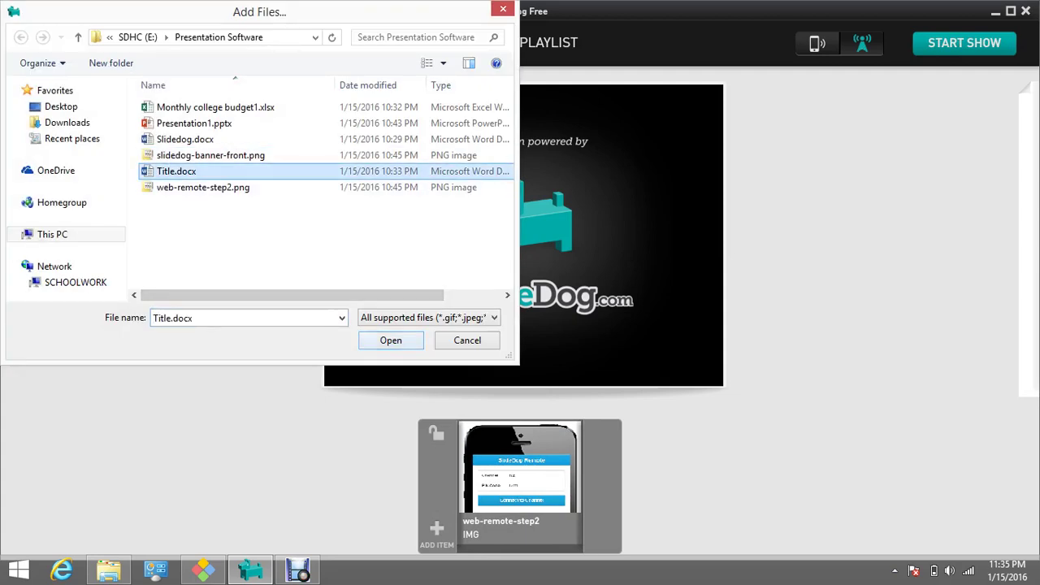
{"action": "left_click", "coordinate": [391, 339]}
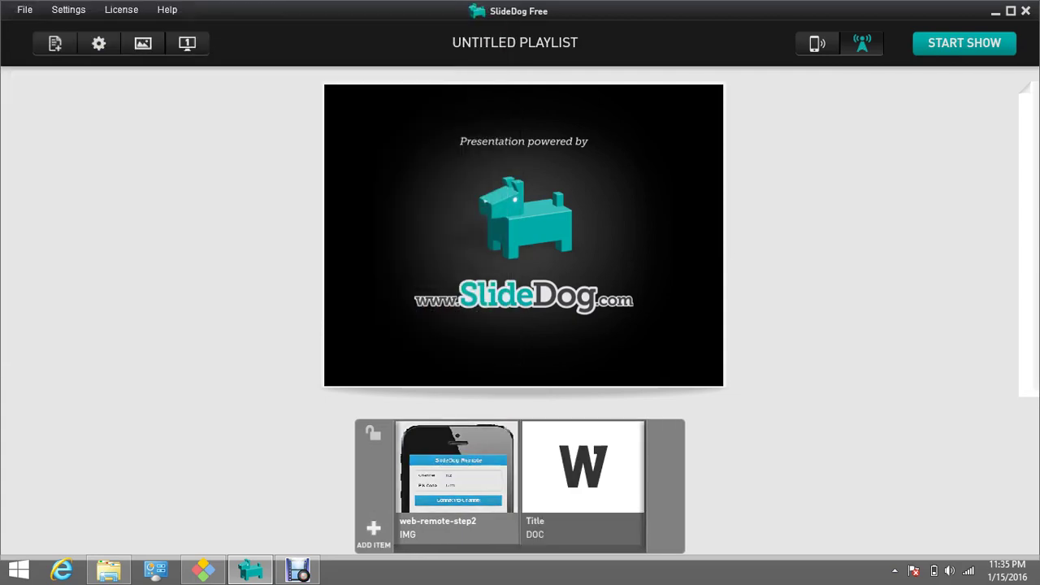
Add the image slidedog-banner-front.png and the PowerPoint file Presentation1.pptx from disk to the playlist
{"action": "left_click", "coordinate": [373, 532]}
{"action": "left_click", "coordinate": [375, 503]}
{"action": "left_click", "coordinate": [211, 155]}
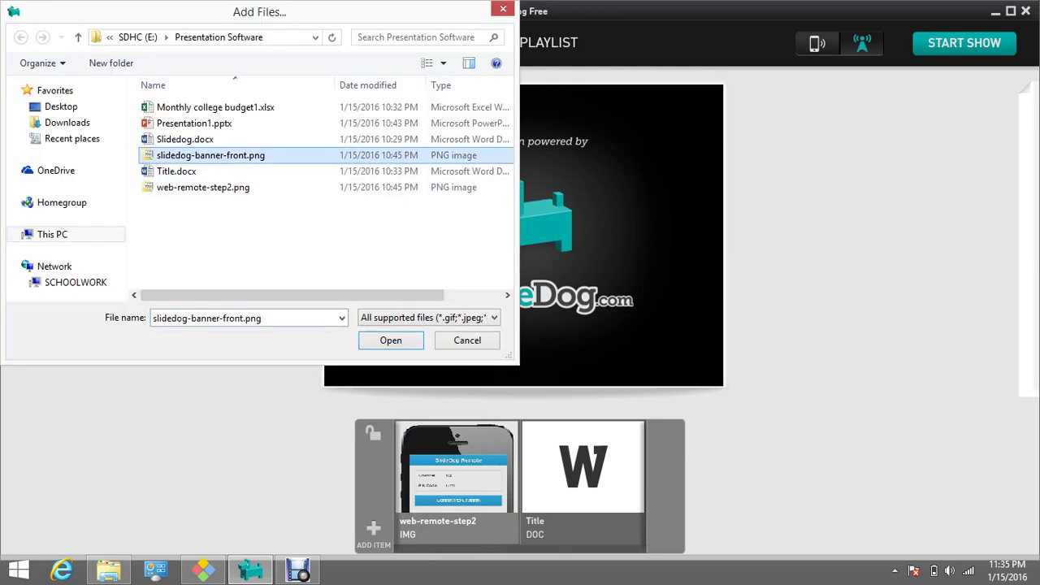
{"action": "key", "text": "Return"}
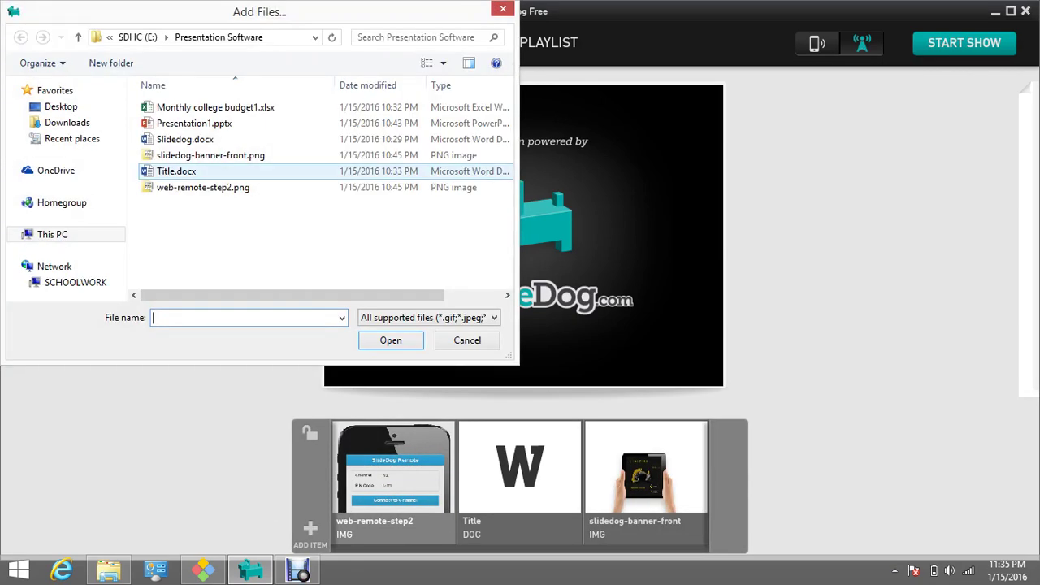
{"action": "left_click", "coordinate": [195, 123]}
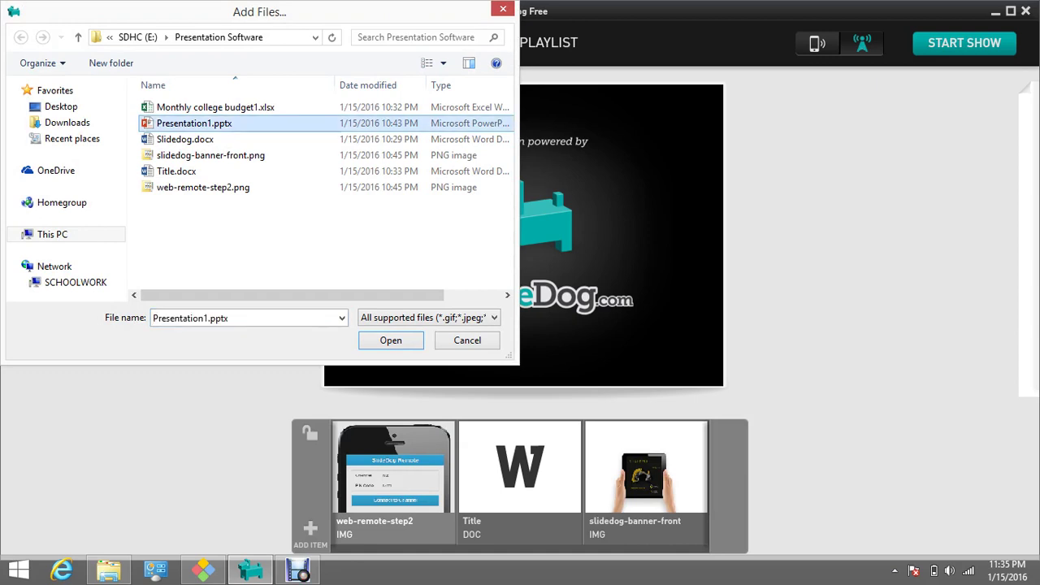
{"action": "left_click", "coordinate": [390, 340]}
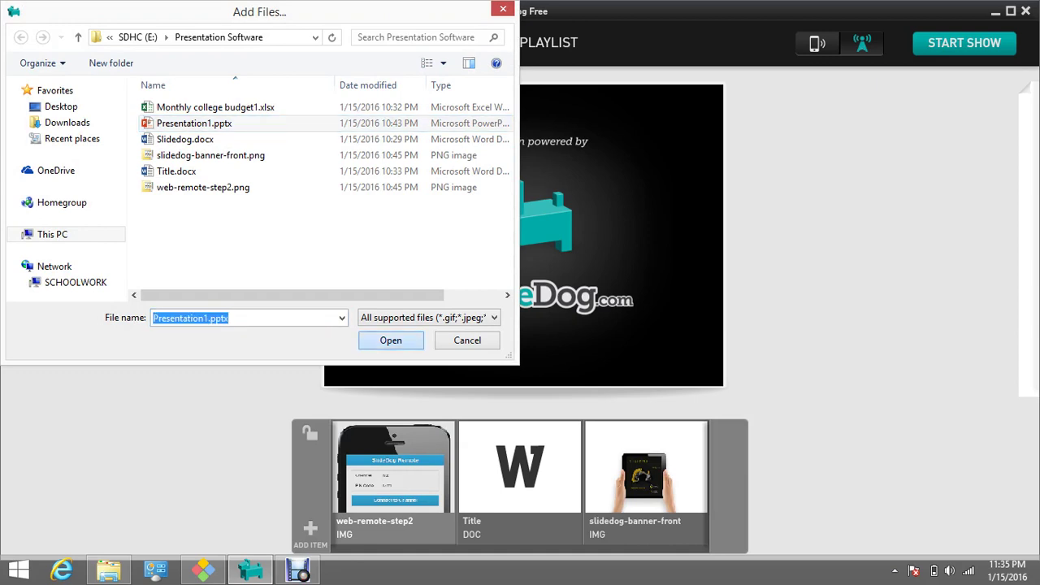
Reorder the playlist so Presentation1 comes first and slidedog-banner-front sits before the Title document
{"action": "mouse_move", "coordinate": [583, 480]}
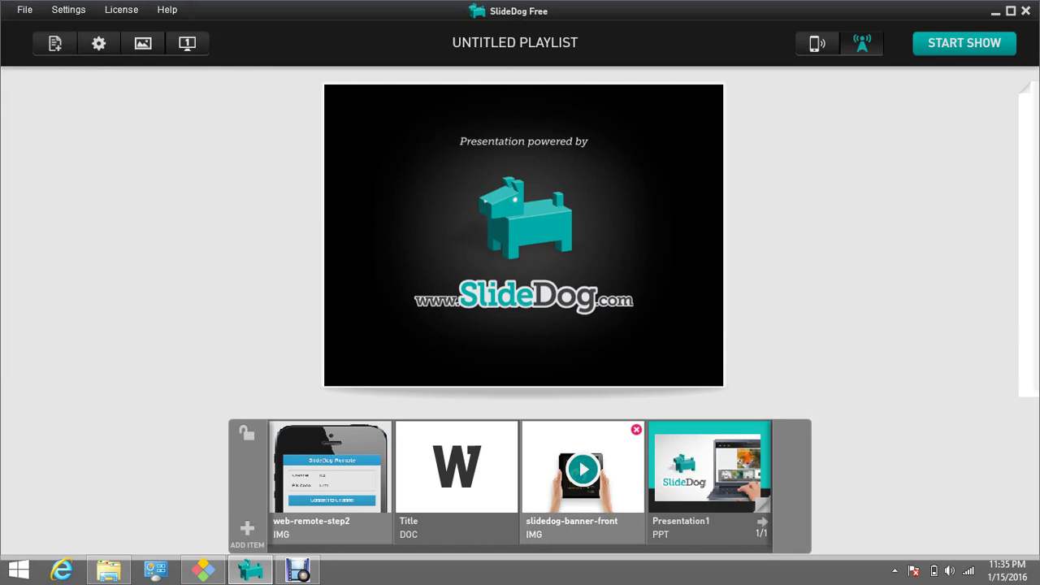
{"action": "mouse_move", "coordinate": [708, 469]}
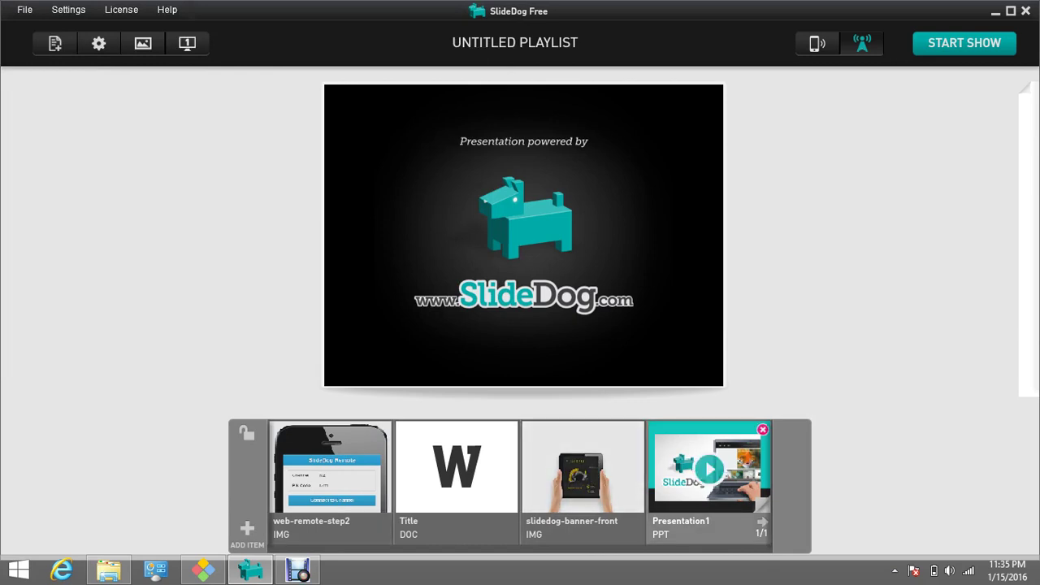
{"action": "left_click_drag", "start_coordinate": [709, 469], "coordinate": [332, 469]}
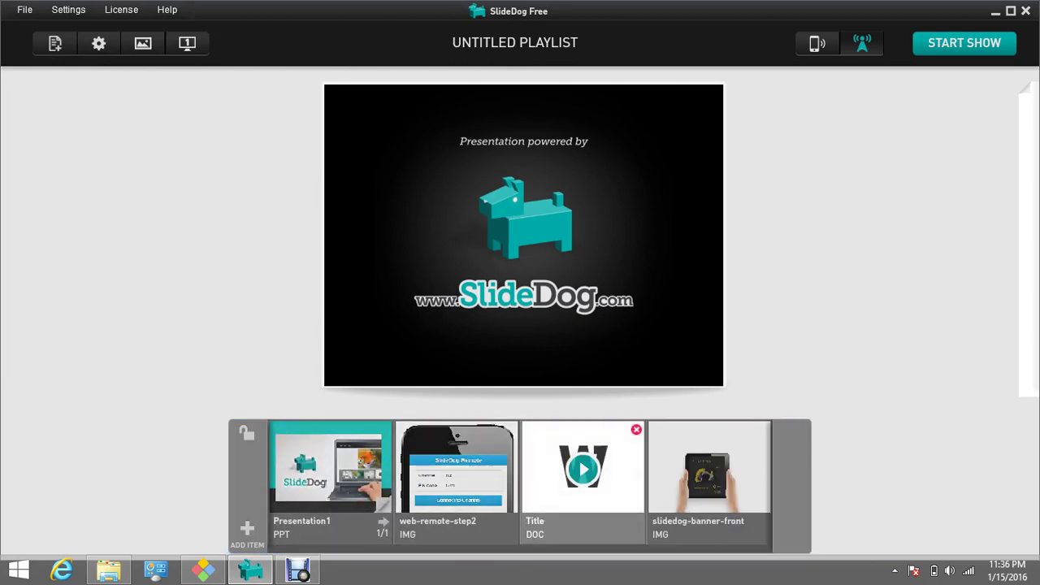
{"action": "left_click_drag", "start_coordinate": [709, 470], "coordinate": [584, 470]}
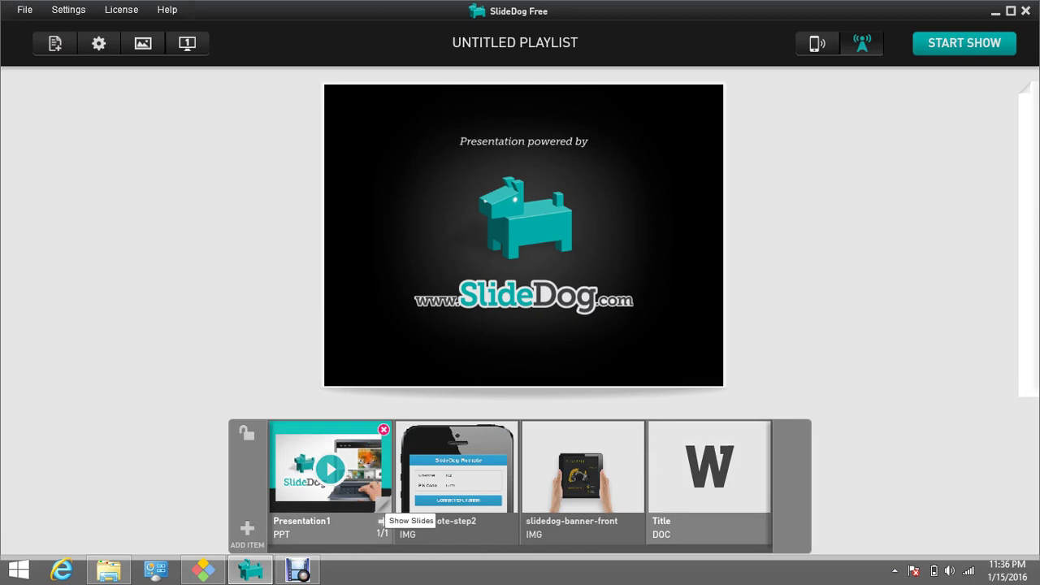
Search YouTube for "Learning types" and try to add the clip "Different types of Learners" to the playlist
{"action": "left_click", "coordinate": [247, 530]}
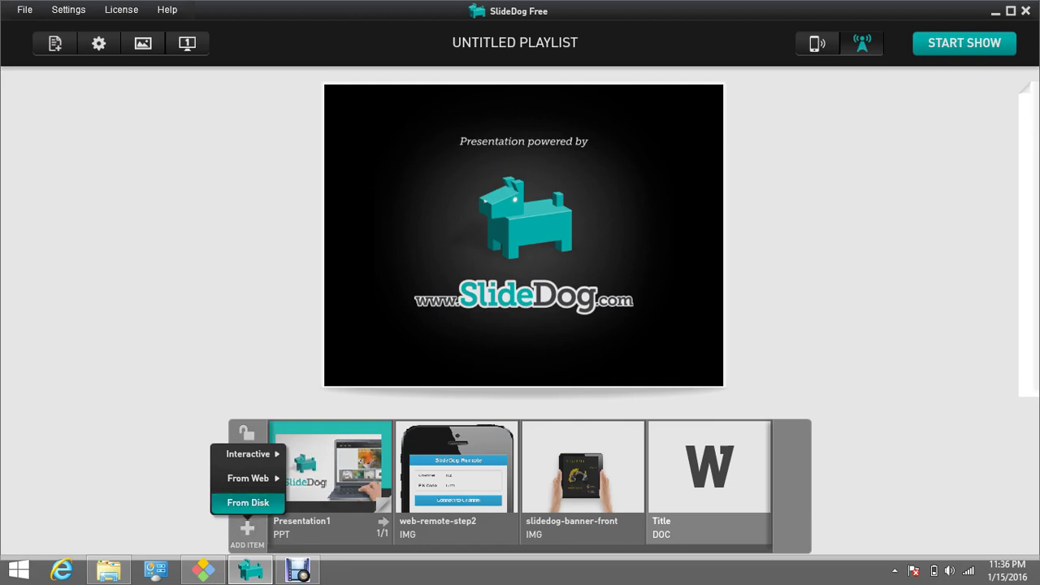
{"action": "mouse_move", "coordinate": [248, 478]}
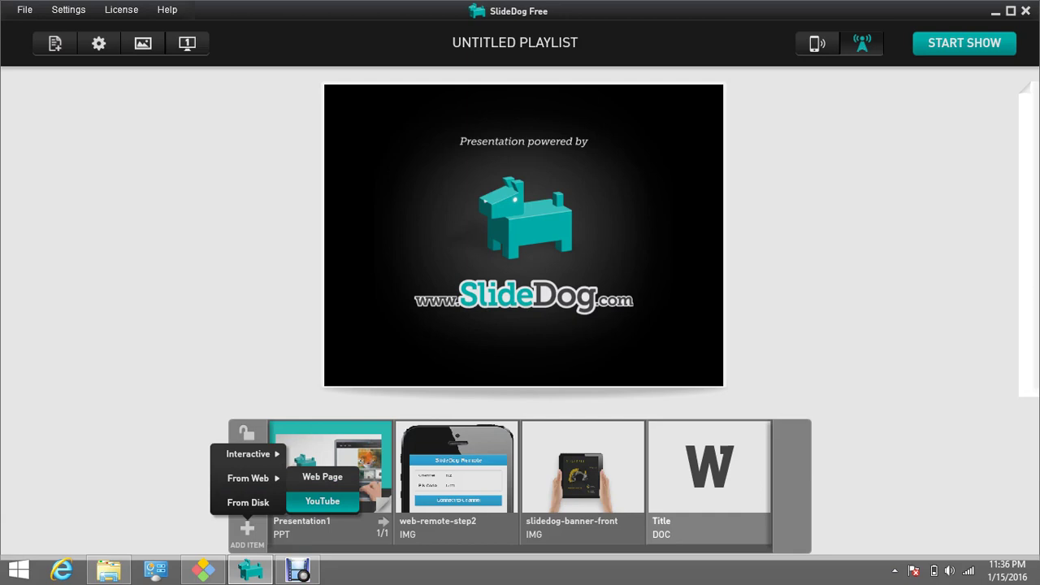
{"action": "left_click", "coordinate": [321, 501]}
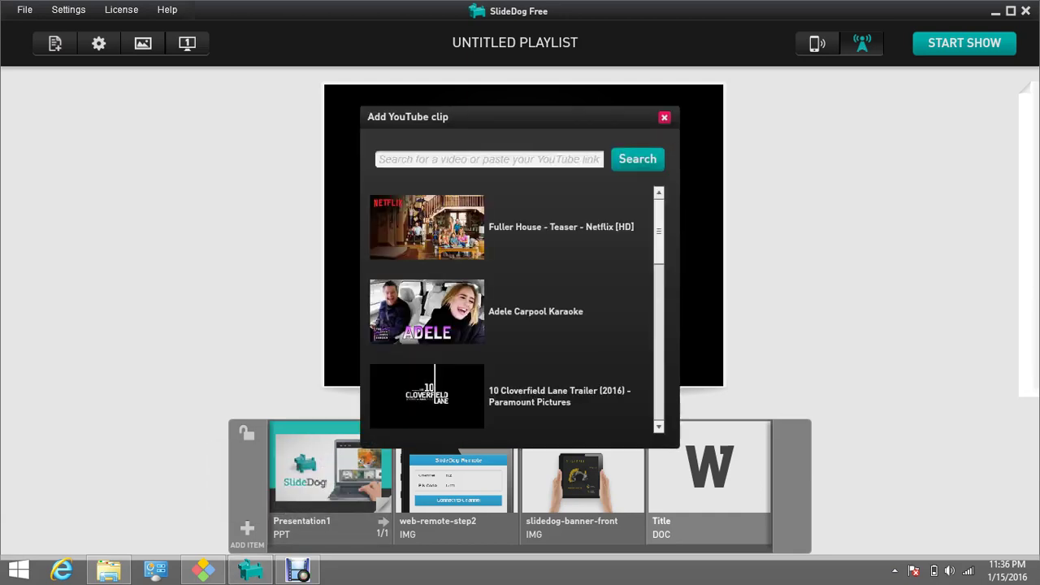
{"action": "left_click", "coordinate": [489, 160]}
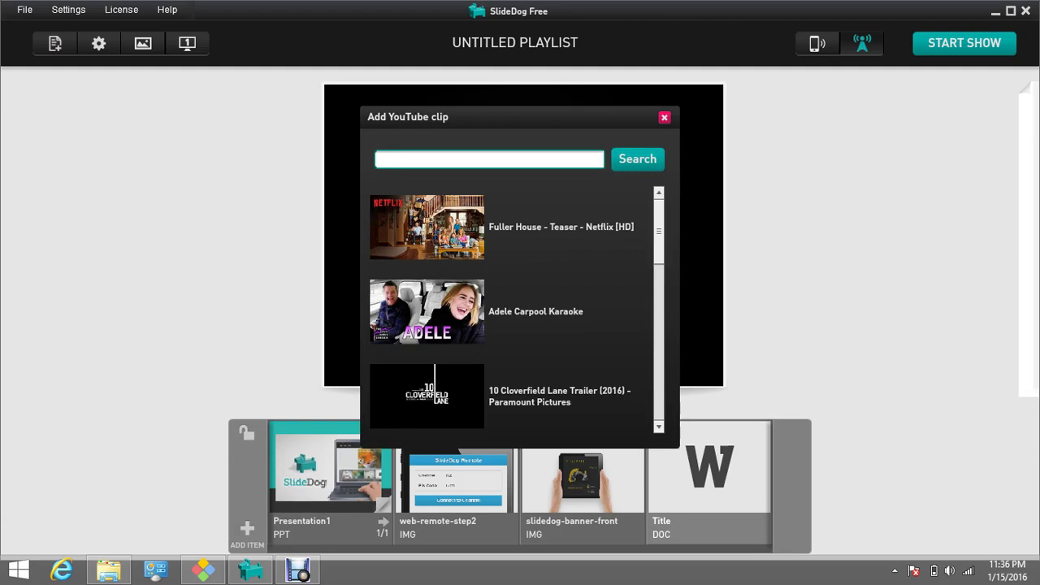
{"action": "type", "text": "Learning types"}
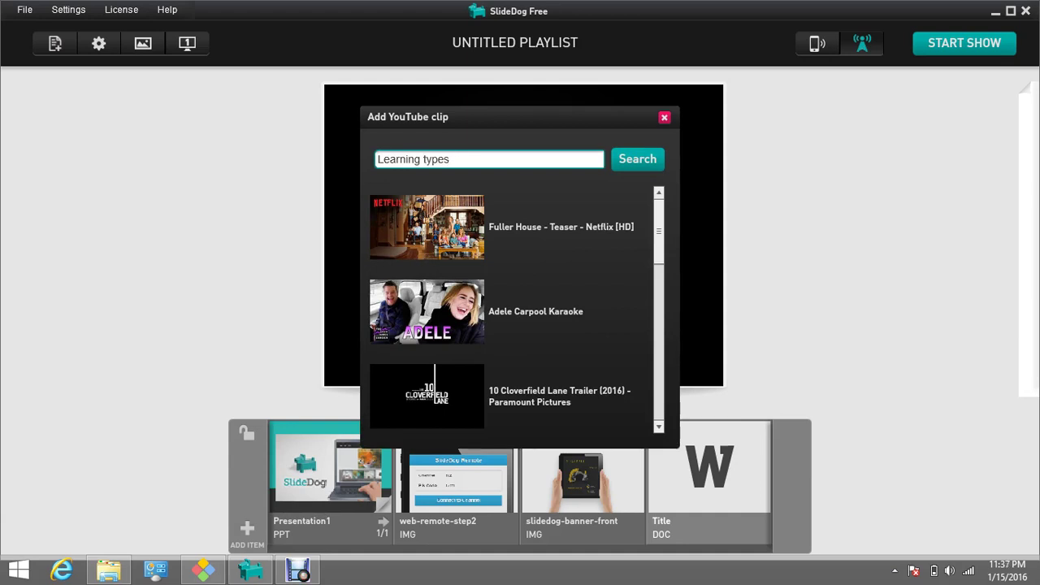
{"action": "key", "text": "Return"}
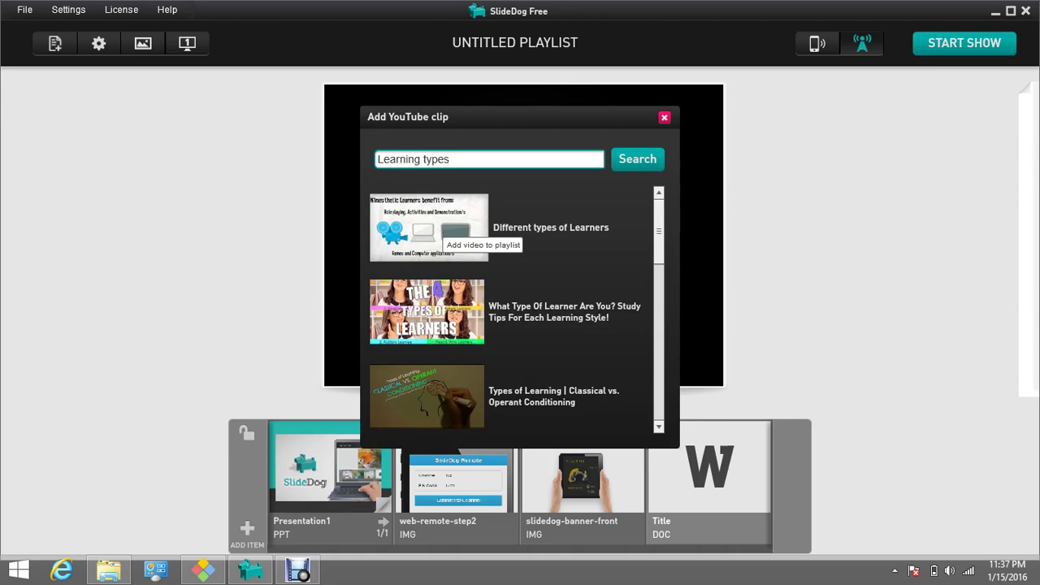
{"action": "left_click", "coordinate": [439, 229]}
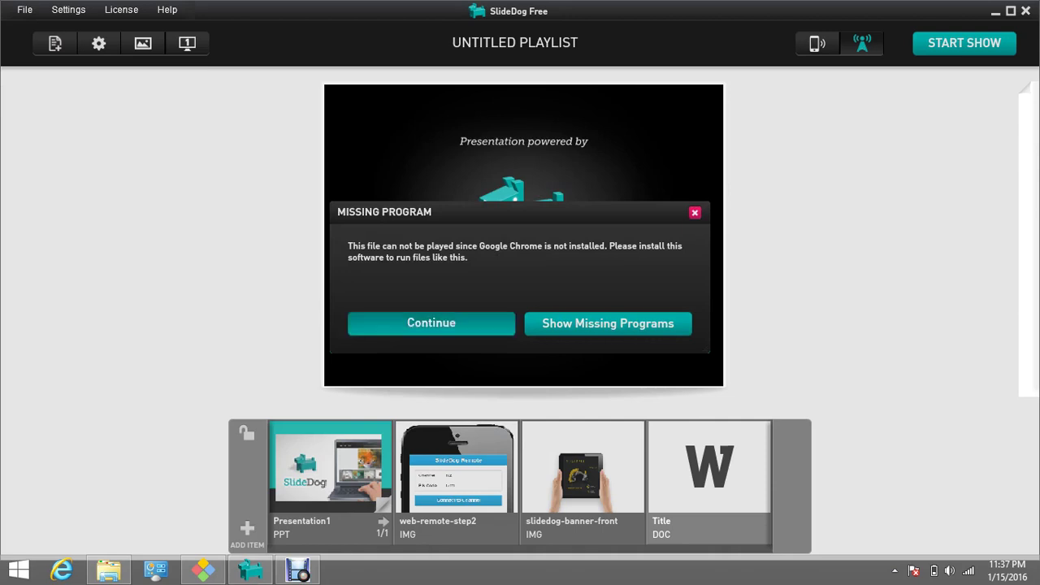
{"action": "left_click", "coordinate": [432, 324]}
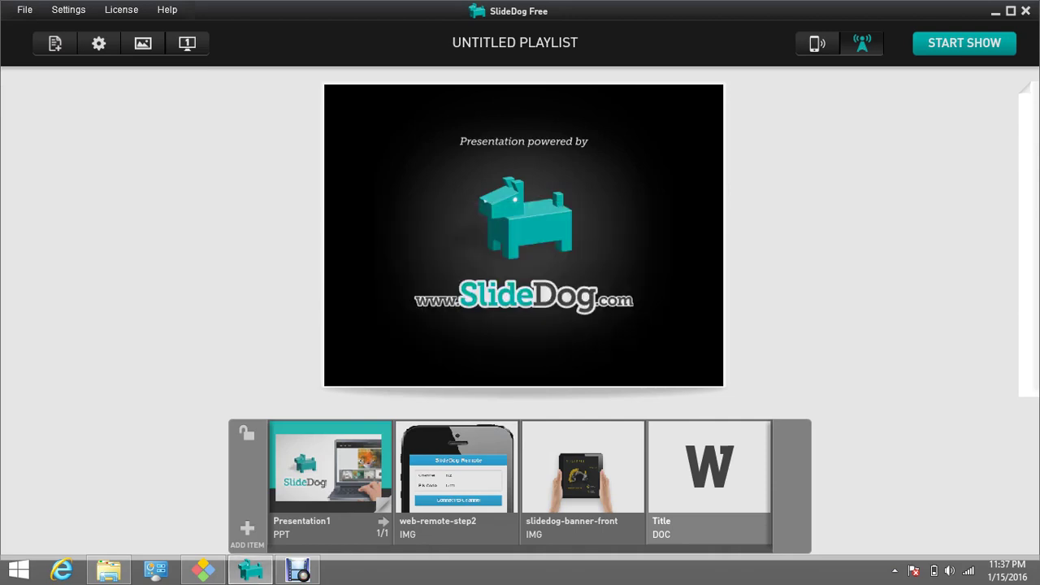
{"action": "left_click", "coordinate": [247, 529]}
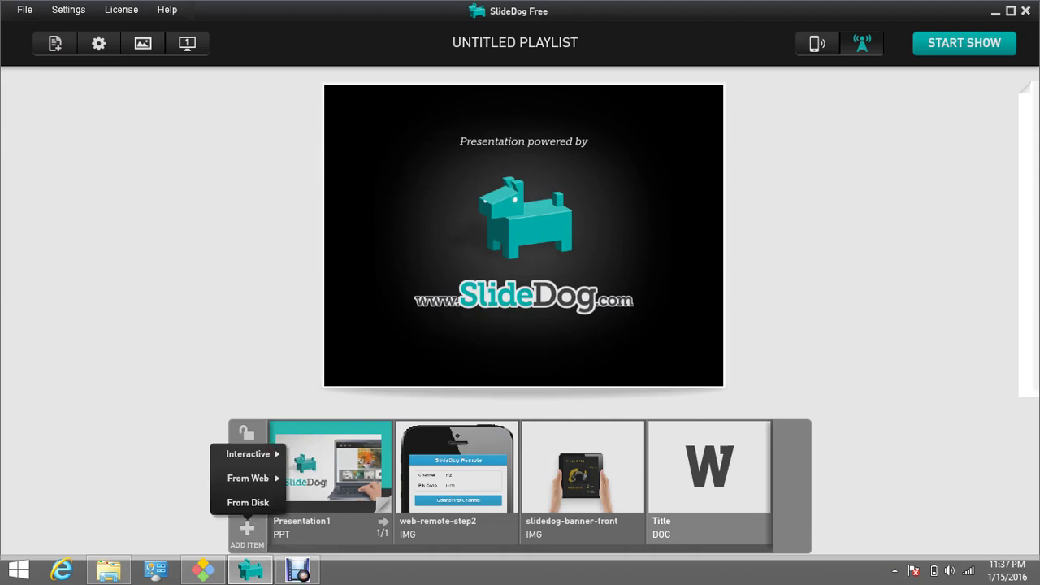
{"action": "left_click", "coordinate": [322, 477]}
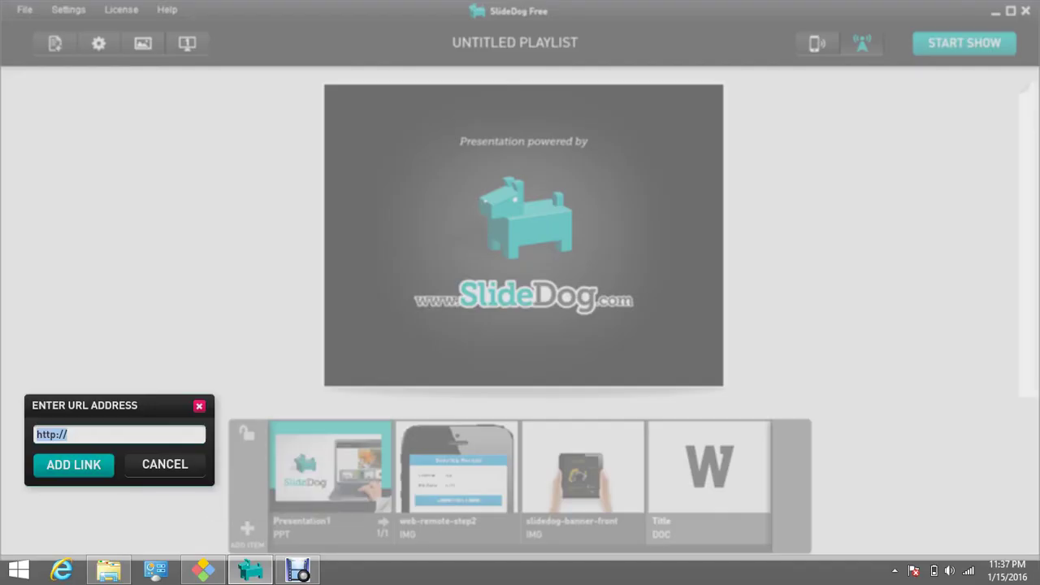
{"action": "type", "text": "ww."}
{"action": "type", "text": "w.g"}
{"action": "type", "text": "oogle"}
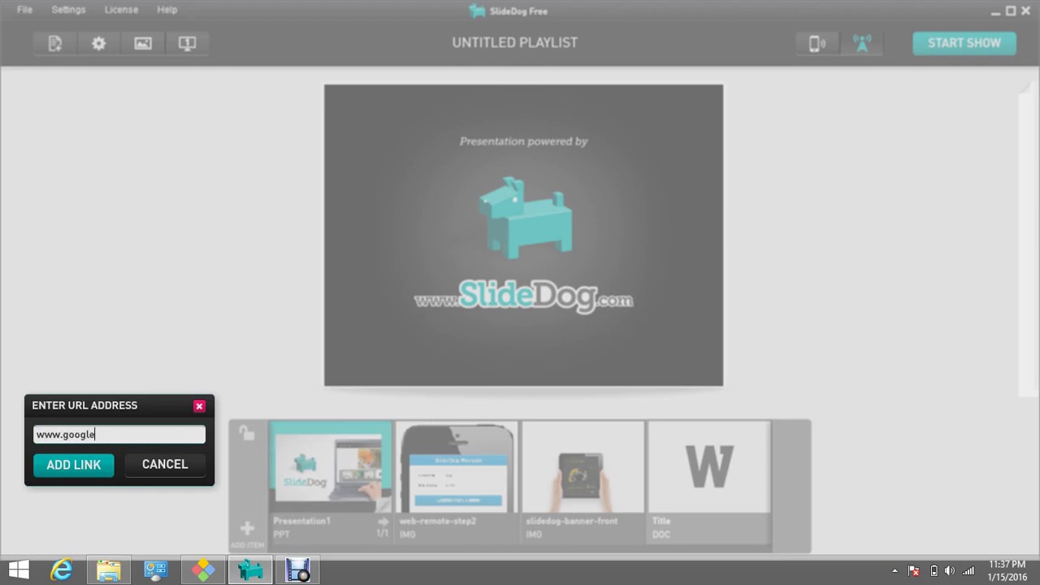
{"action": "type", "text": ".com"}
{"action": "key", "text": "Return"}
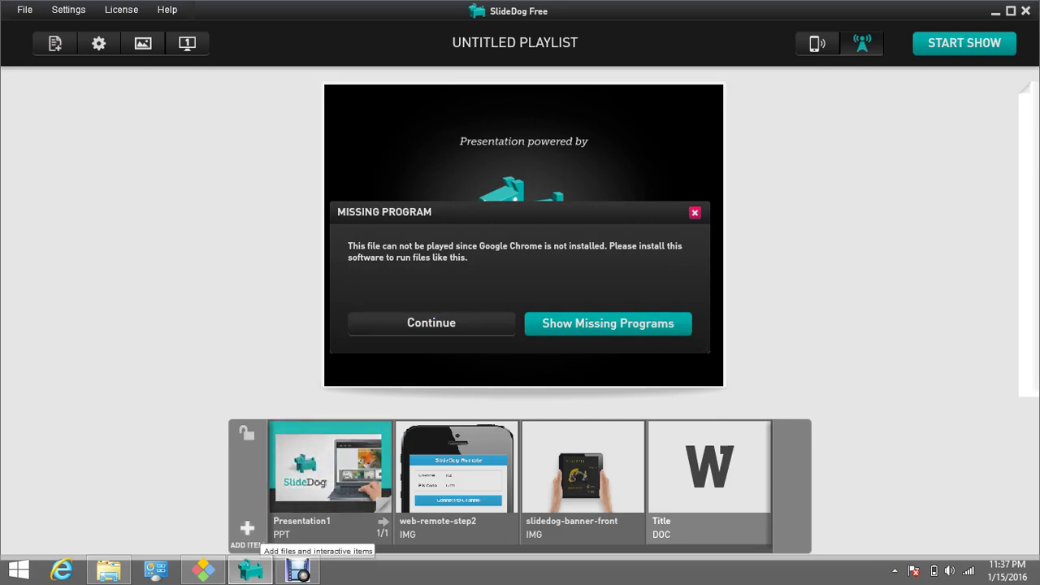
{"action": "left_click", "coordinate": [430, 323]}
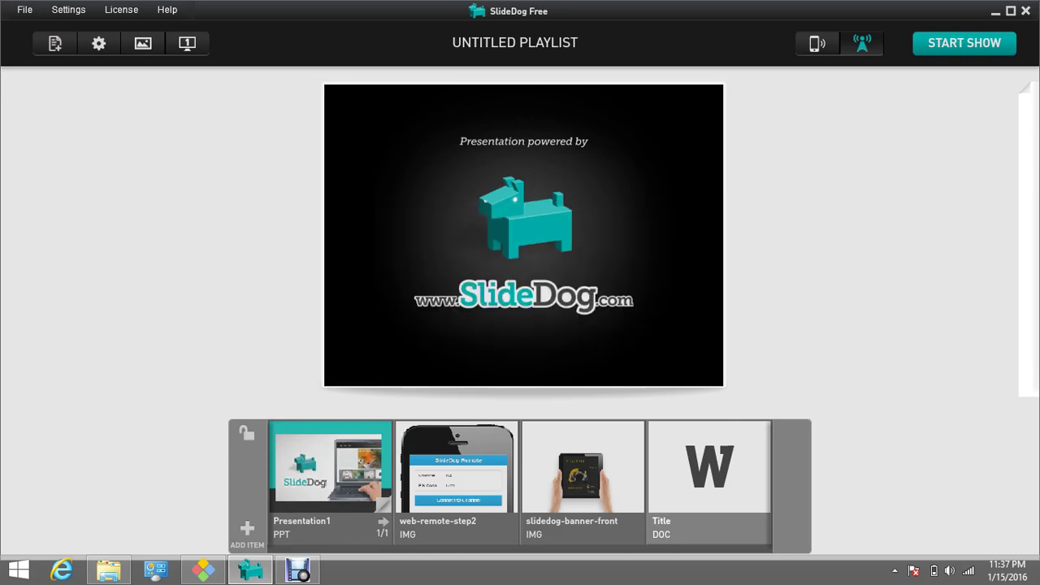
{"action": "left_click", "coordinate": [247, 530]}
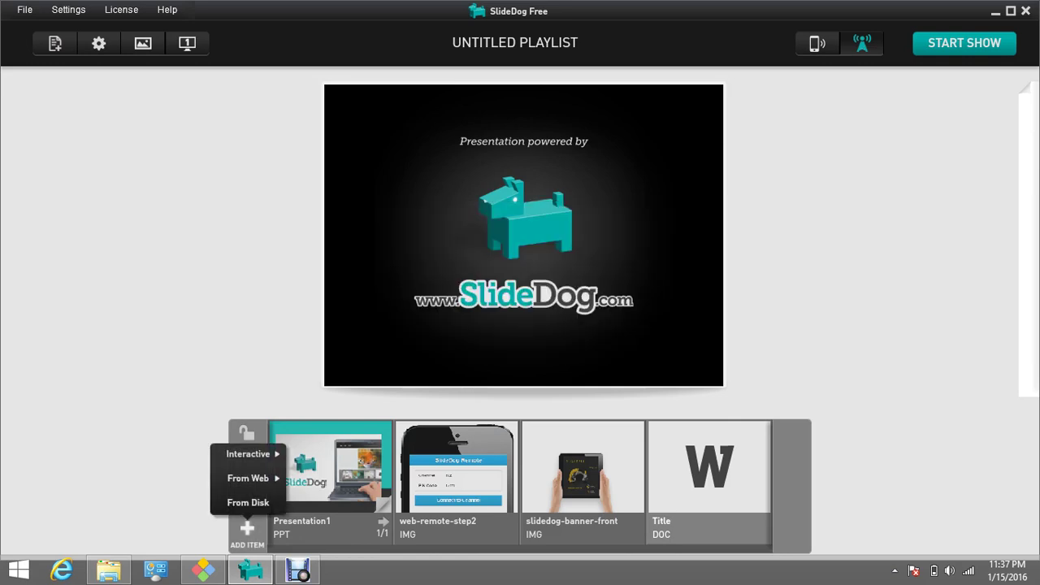
{"action": "mouse_move", "coordinate": [252, 453]}
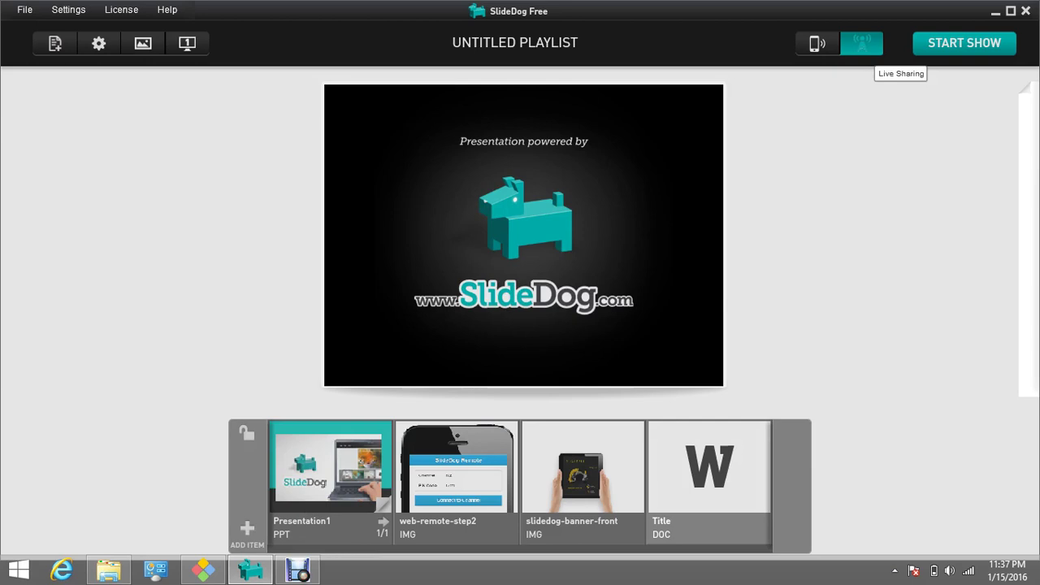
Turn on Live Sharing, open the audience link in the browser and join with the viewer's name
{"action": "left_click", "coordinate": [863, 44]}
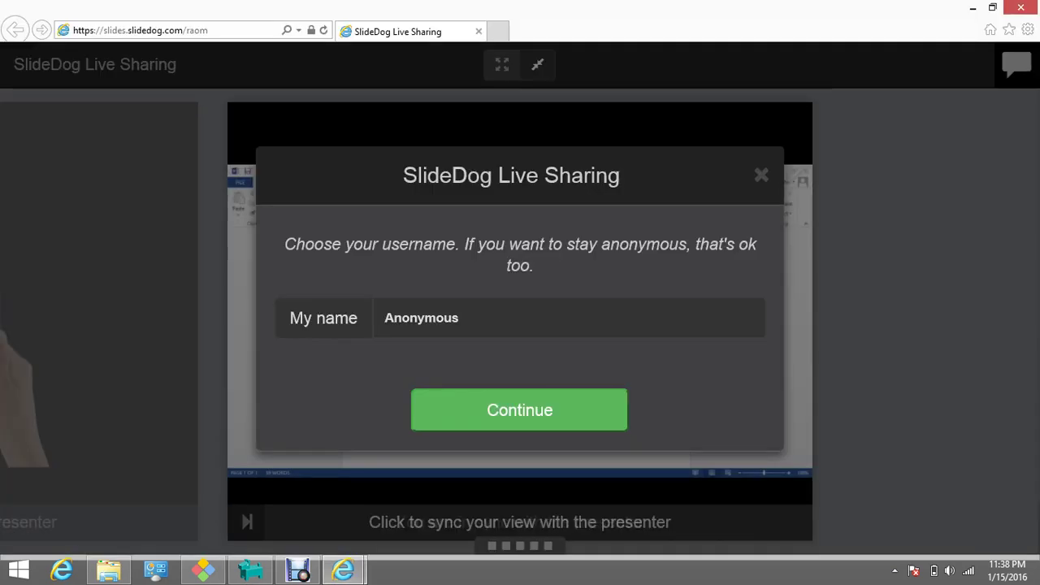
{"action": "left_click", "coordinate": [504, 318]}
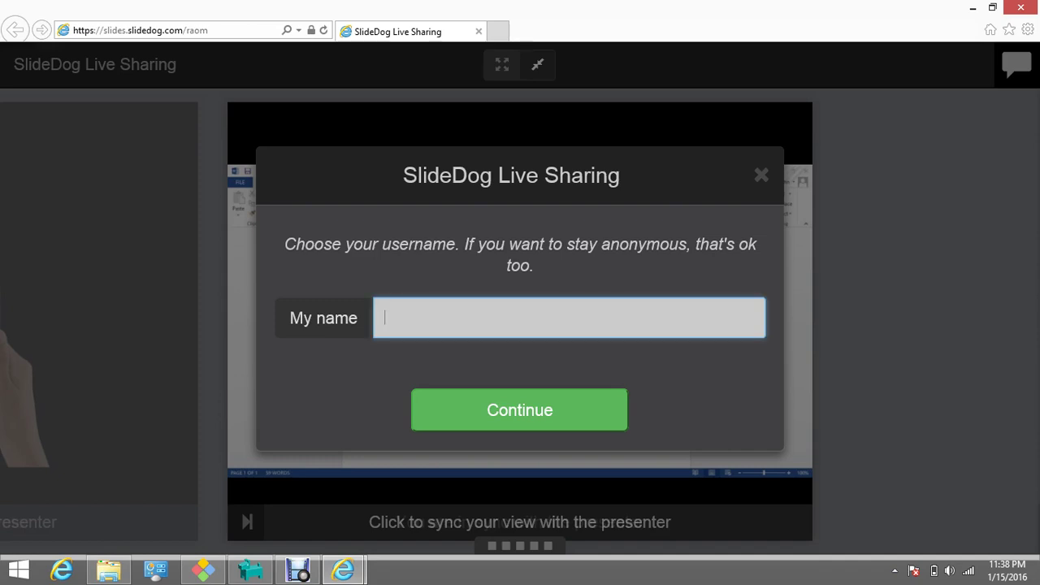
{"action": "type", "text": "Megan"}
{"action": "key", "text": "Return"}
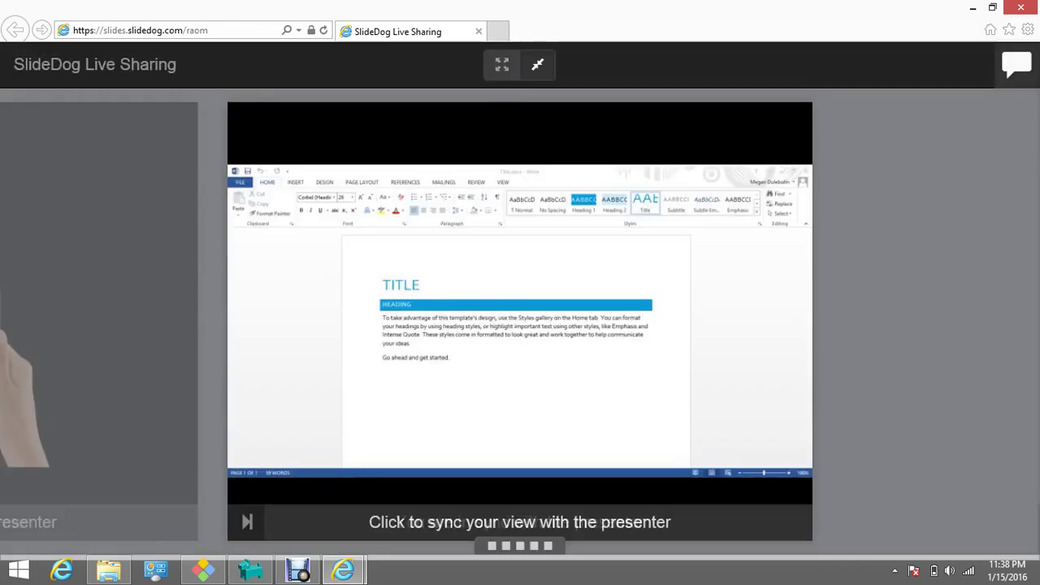
Check the audience chat on the Live Sharing page, and shrink and move its browser window aside to uncover the playlist
{"action": "left_click", "coordinate": [1017, 64]}
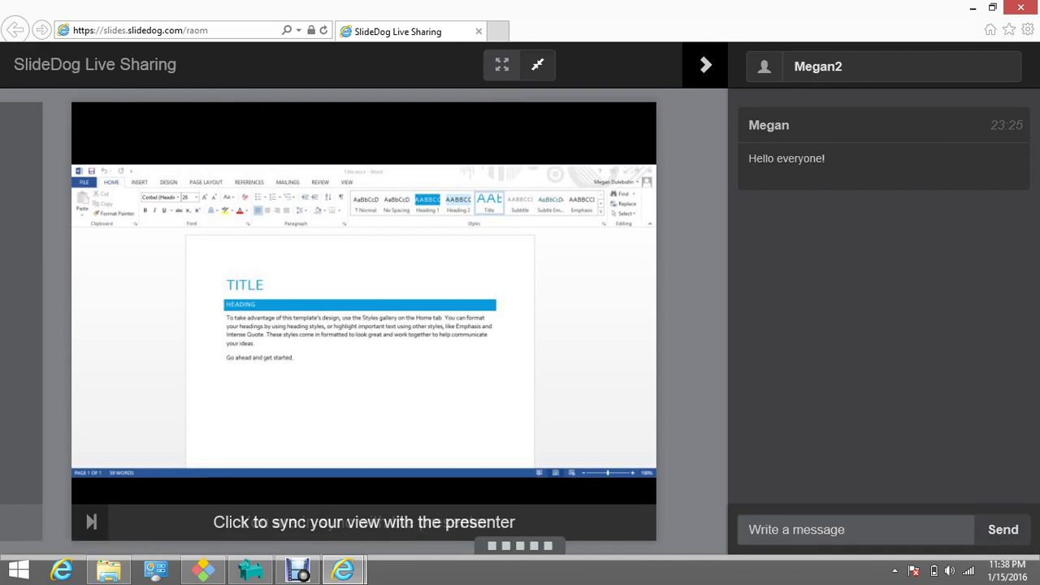
{"action": "left_click", "coordinate": [706, 65]}
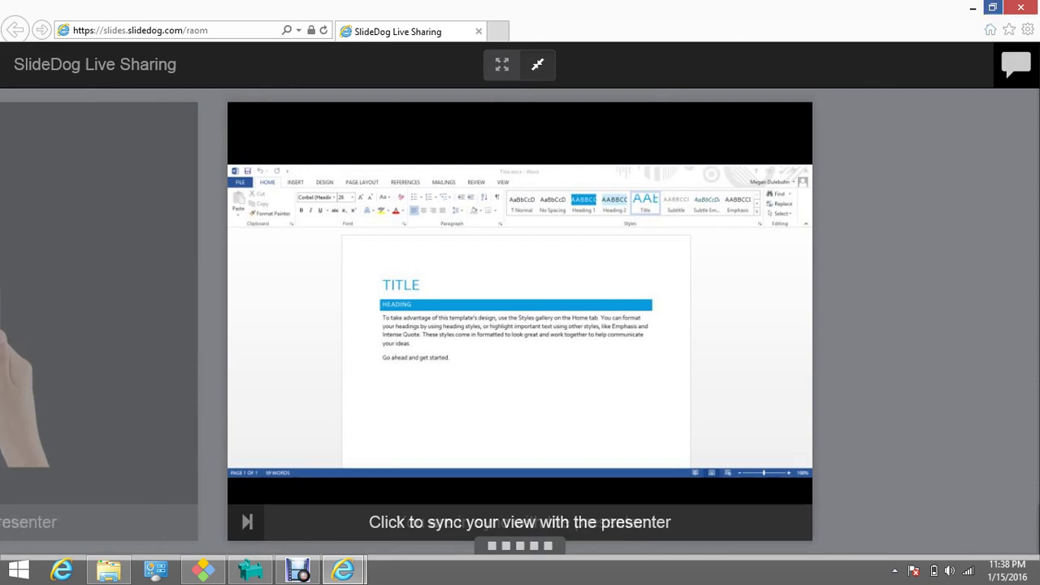
{"action": "left_click", "coordinate": [993, 8]}
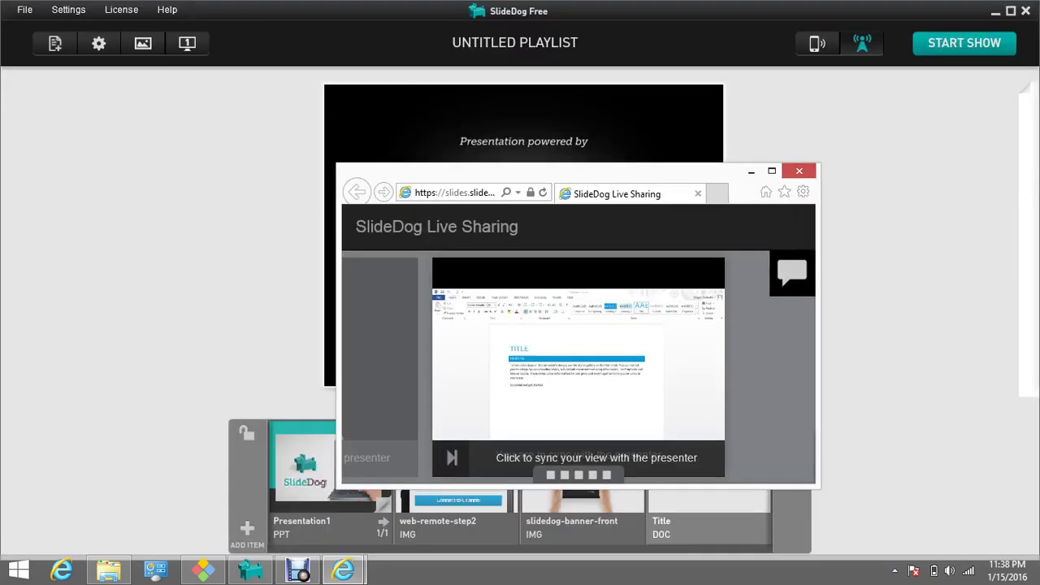
{"action": "left_click_drag", "start_coordinate": [569, 172], "coordinate": [800, 254]}
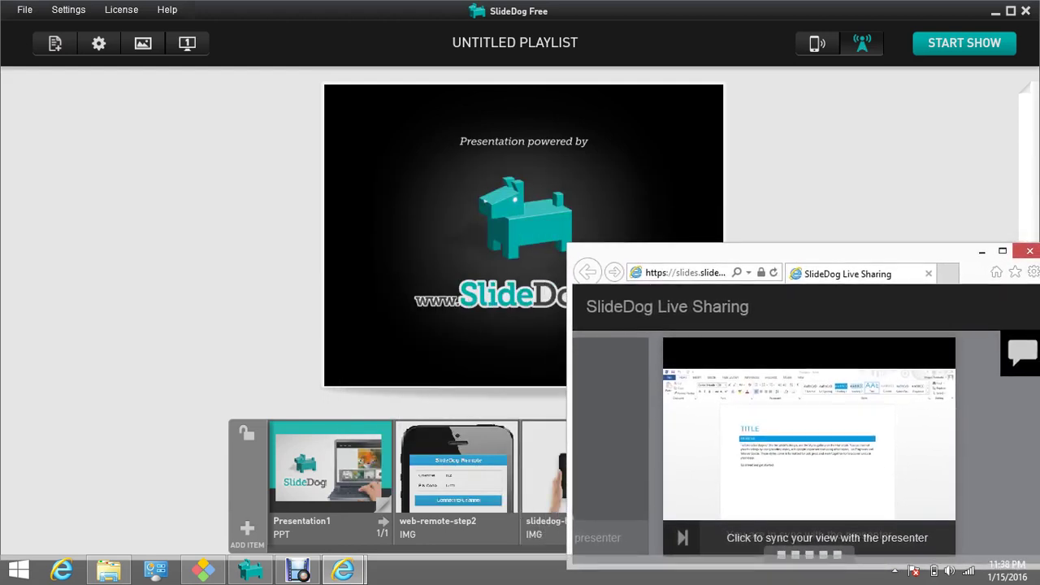
Send the audience the poll "What type of learner are you?" with its three answer alternatives, trying out and removing a fourth
{"action": "left_click", "coordinate": [862, 43]}
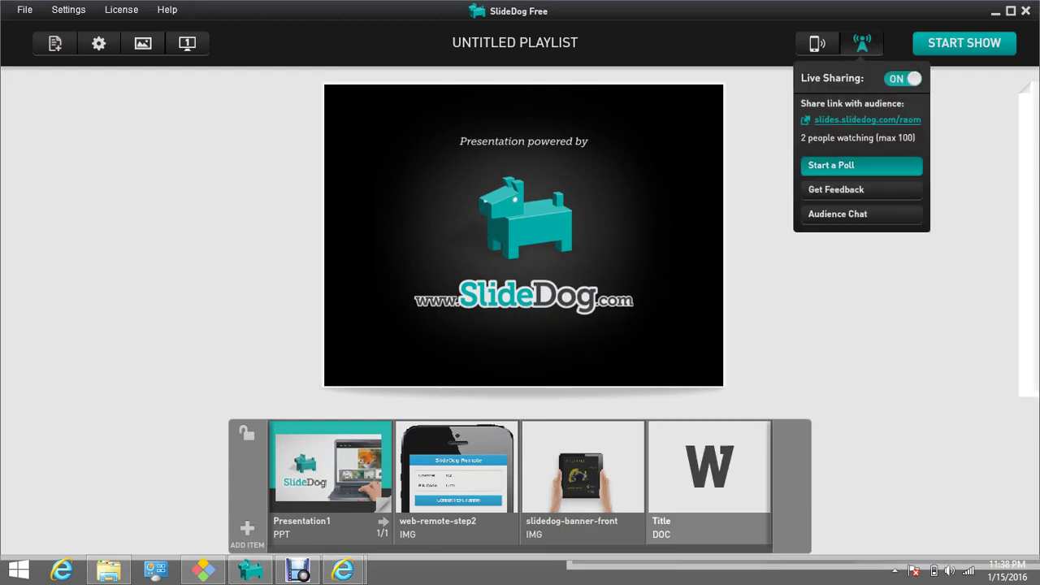
{"action": "left_click", "coordinate": [861, 165]}
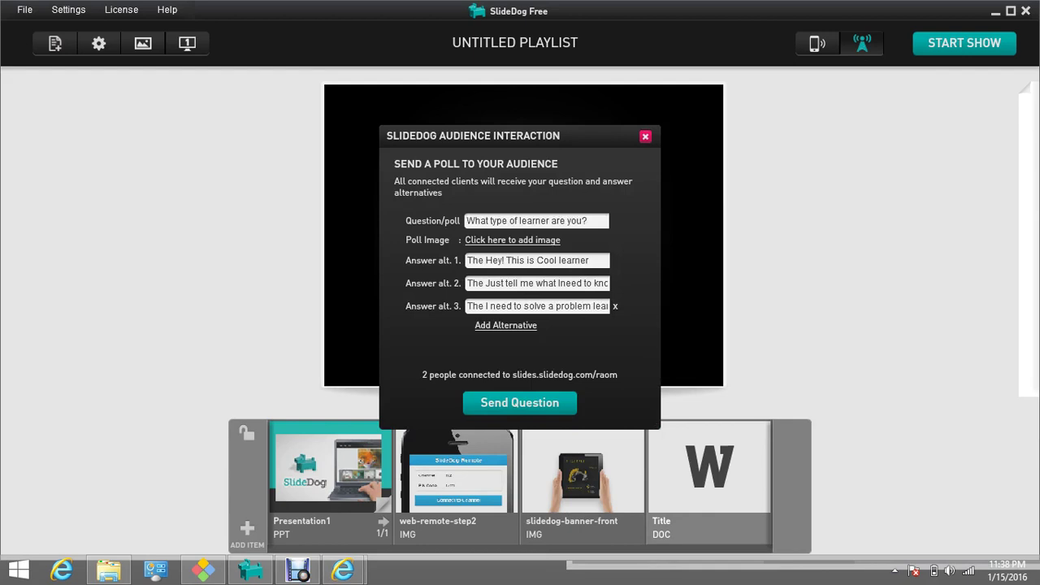
{"action": "left_click", "coordinate": [506, 325]}
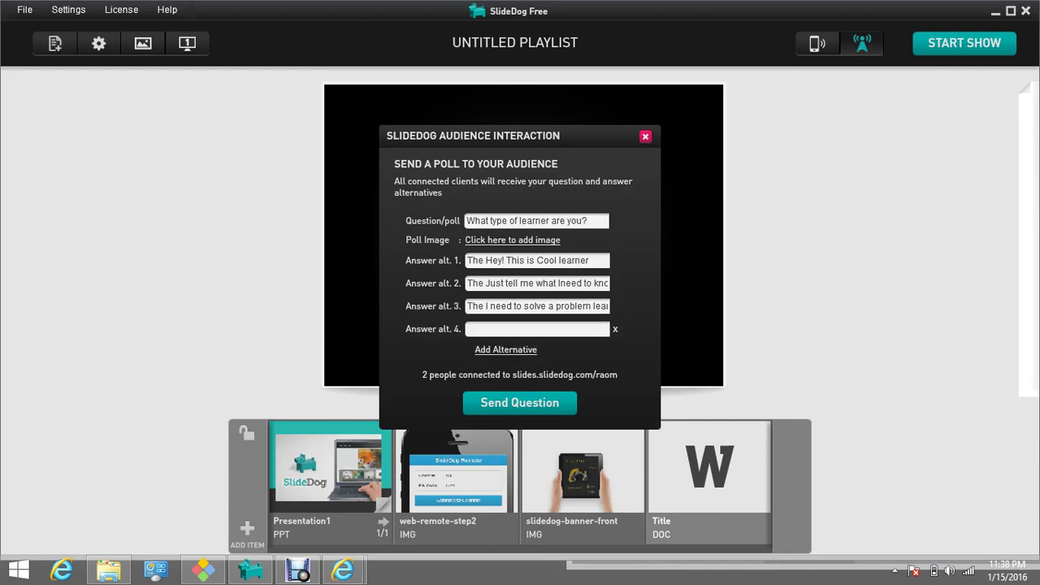
{"action": "left_click", "coordinate": [615, 329]}
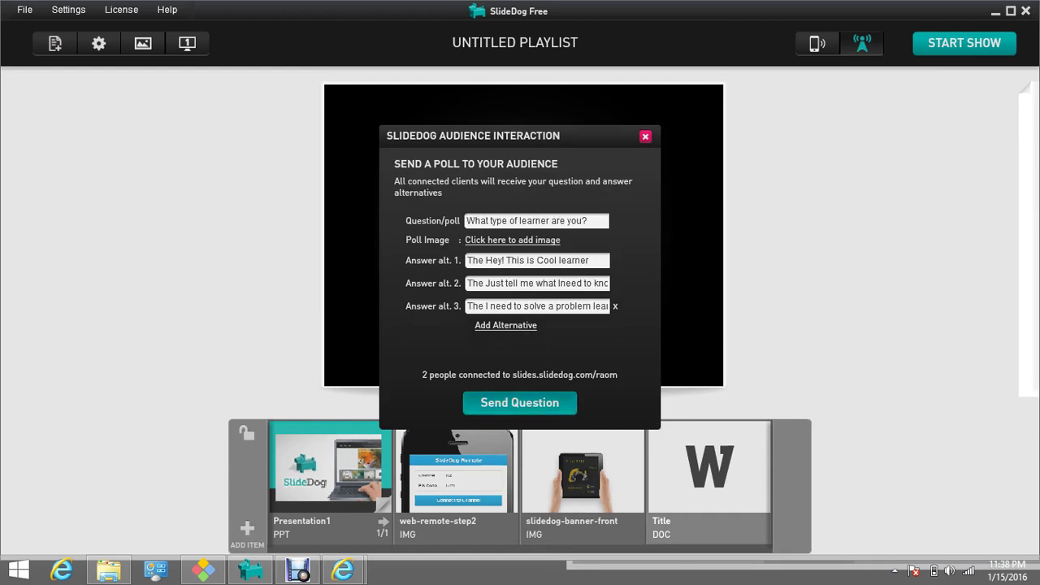
{"action": "left_click", "coordinate": [519, 402]}
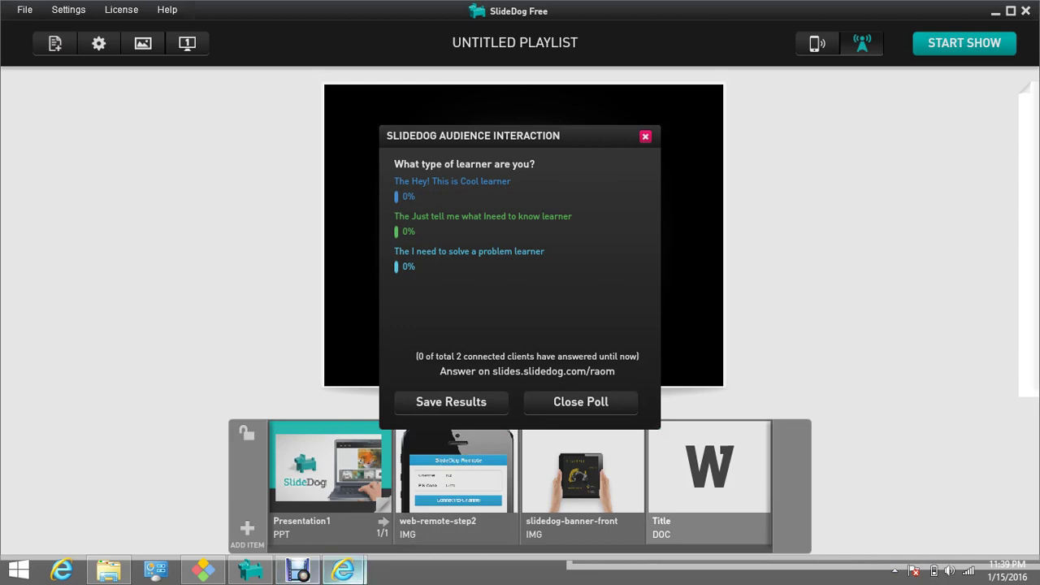
Answer the poll as a viewer with "The I need to solve a problem learner", save the results and close the poll
{"action": "mouse_move", "coordinate": [343, 571]}
{"action": "left_click", "coordinate": [427, 492]}
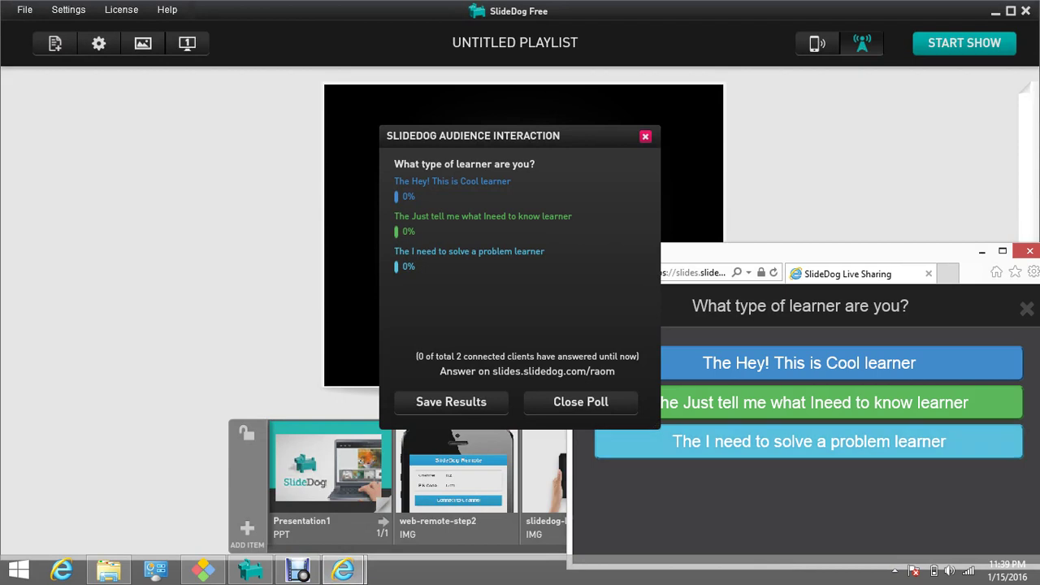
{"action": "left_click", "coordinate": [861, 443]}
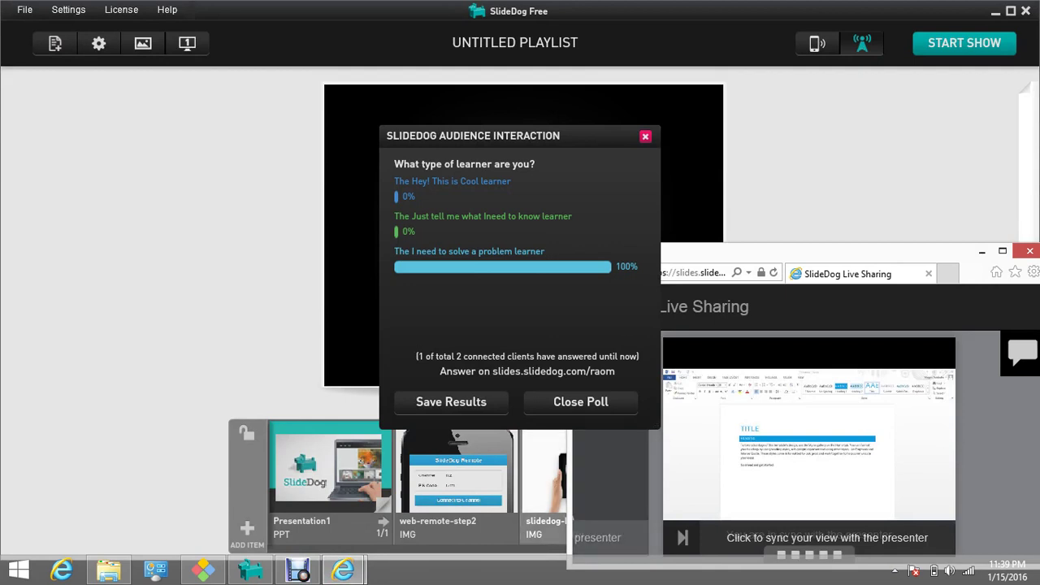
{"action": "left_click", "coordinate": [451, 401]}
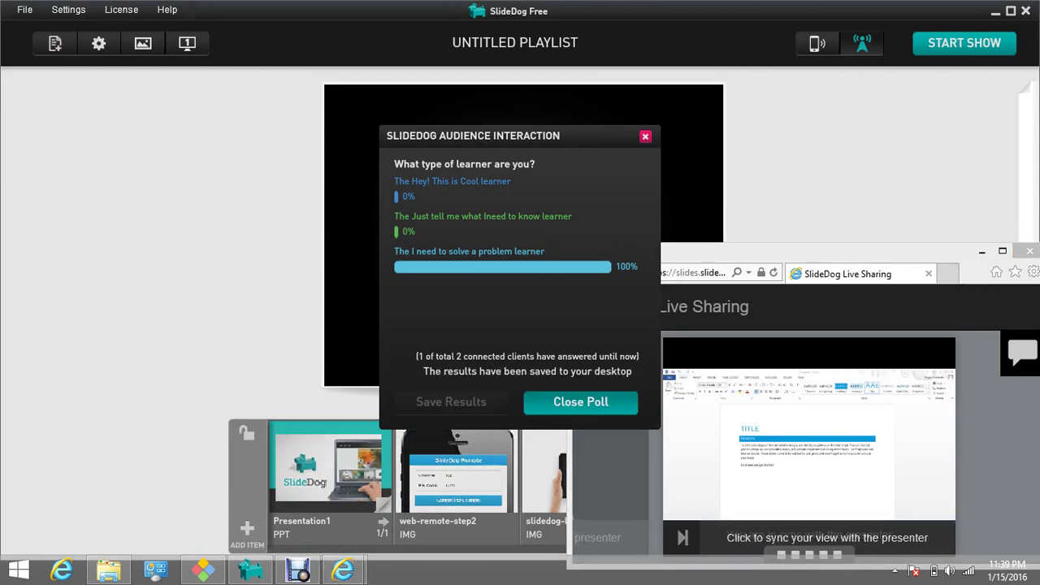
{"action": "left_click", "coordinate": [580, 402]}
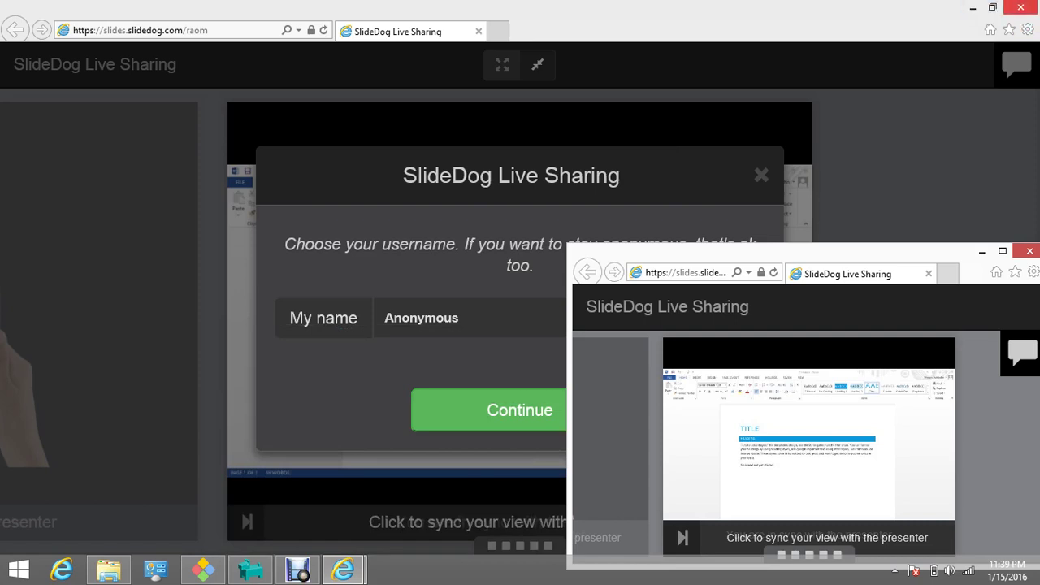
Close the extra Live Sharing window and read the saved SlideDog Feedback 1.txt file on the desktop
{"action": "left_click", "coordinate": [1029, 250]}
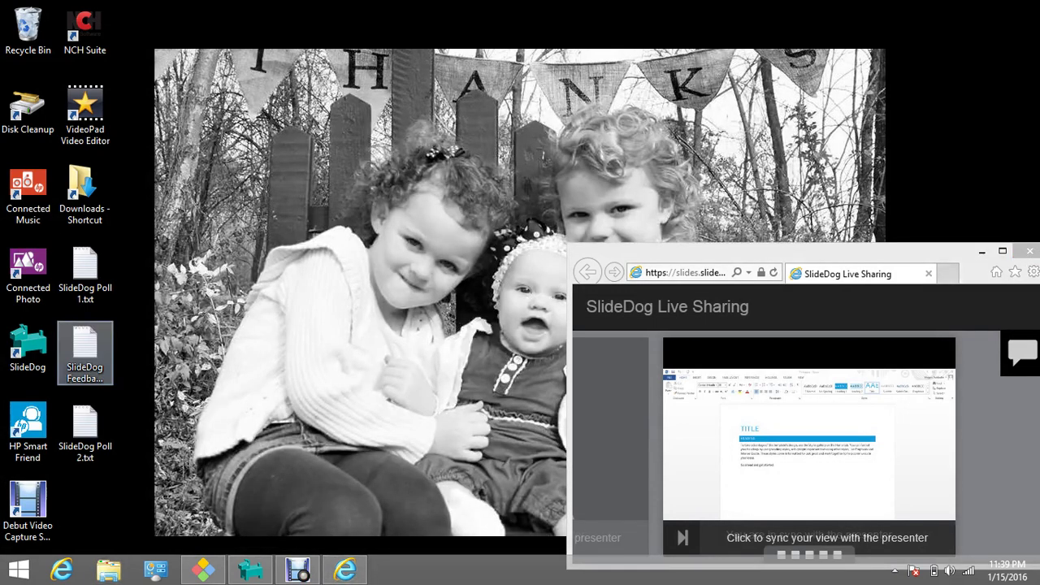
{"action": "double_click", "coordinate": [85, 352]}
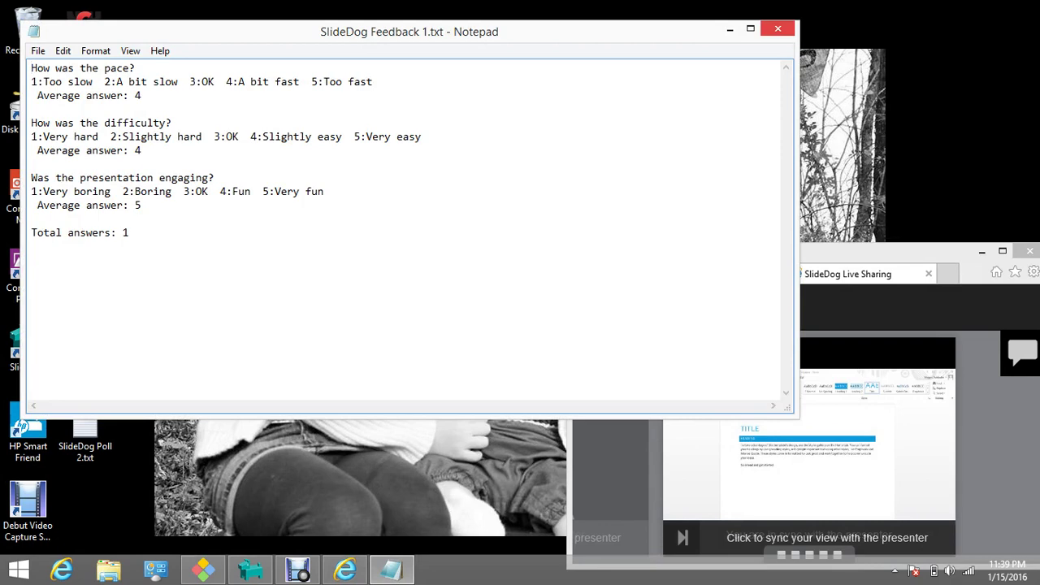
{"action": "key", "text": "alt+F4"}
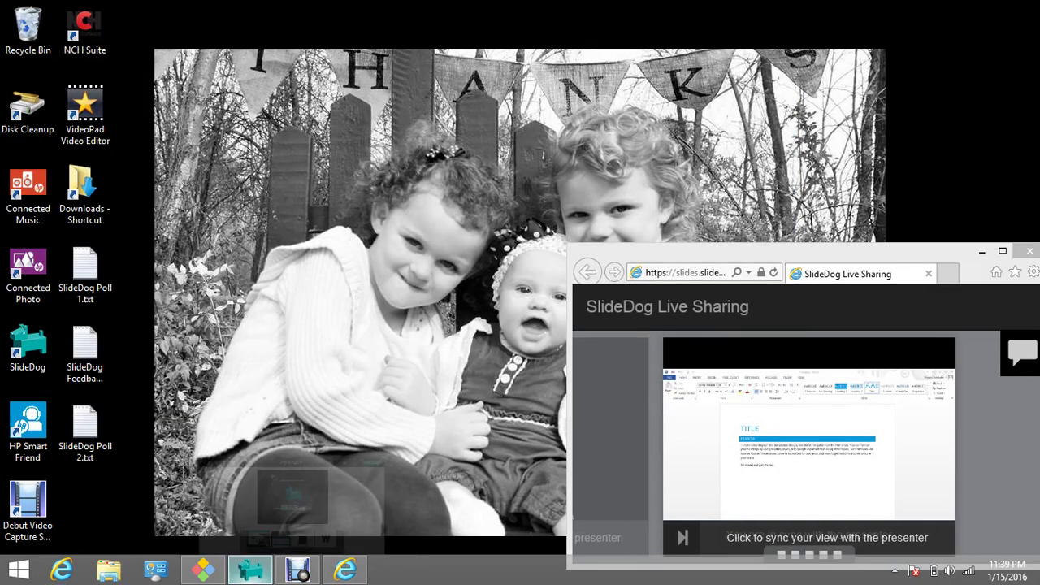
Return to SlideDog and send the audience the feedback form with questions on pace, difficulty and engagement
{"action": "left_click", "coordinate": [250, 569]}
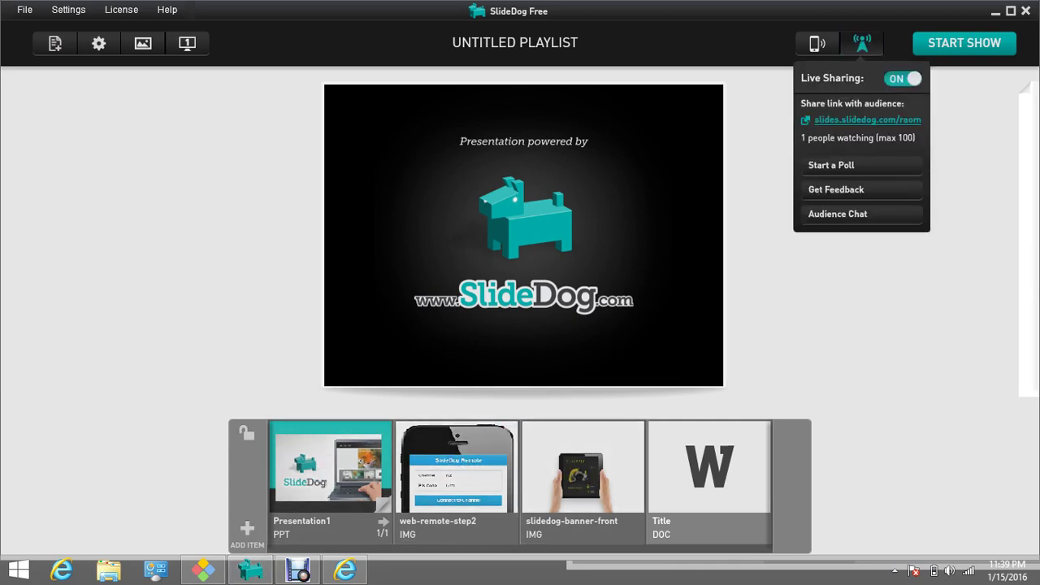
{"action": "left_click", "coordinate": [861, 189]}
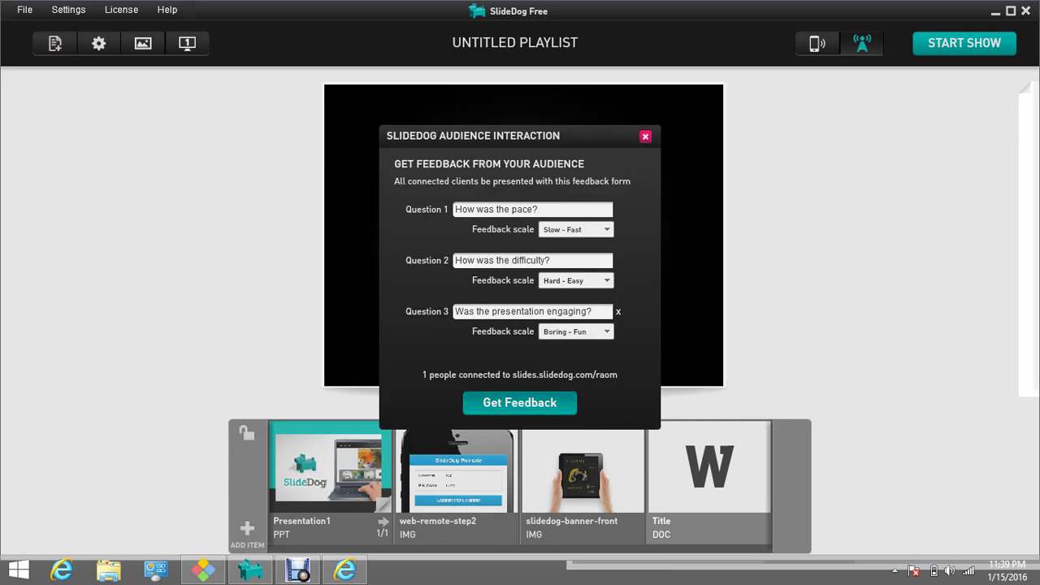
{"action": "left_click", "coordinate": [491, 403]}
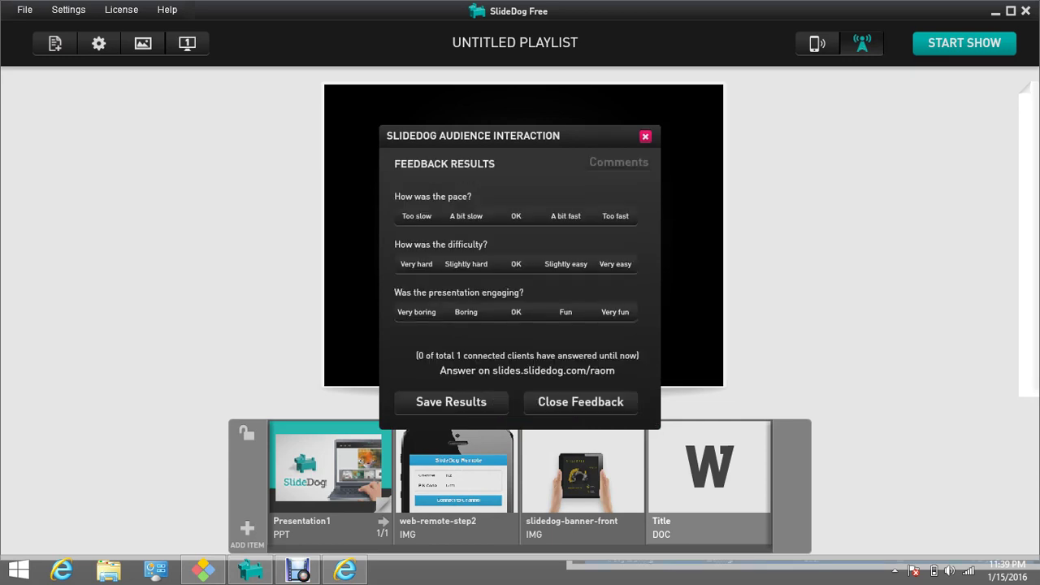
Submit viewer feedback with pace OK, difficulty Slightly easy and engagement OK, and close the feedback session and the browser
{"action": "mouse_move", "coordinate": [345, 572]}
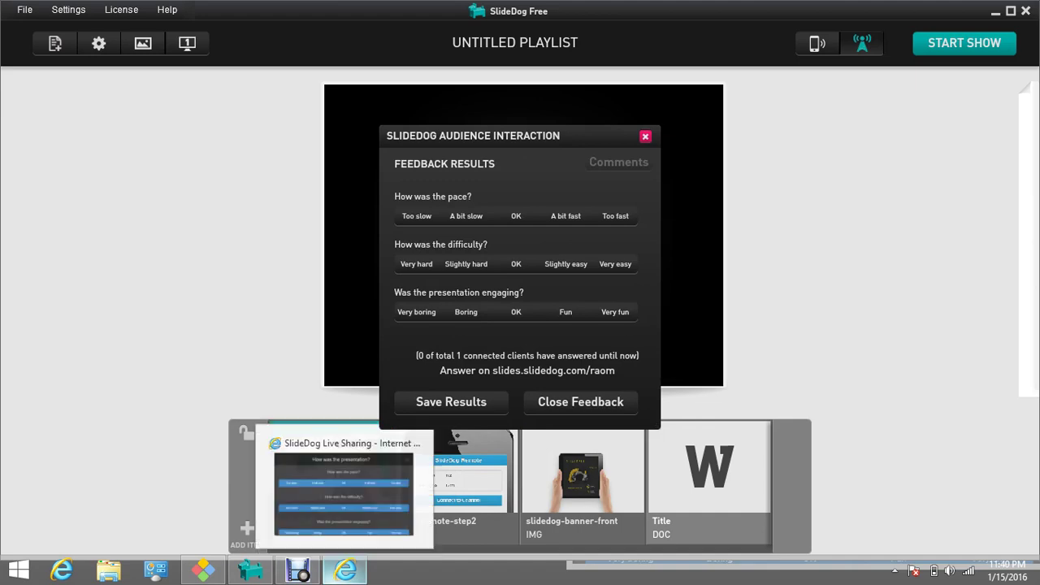
{"action": "mouse_move", "coordinate": [344, 488]}
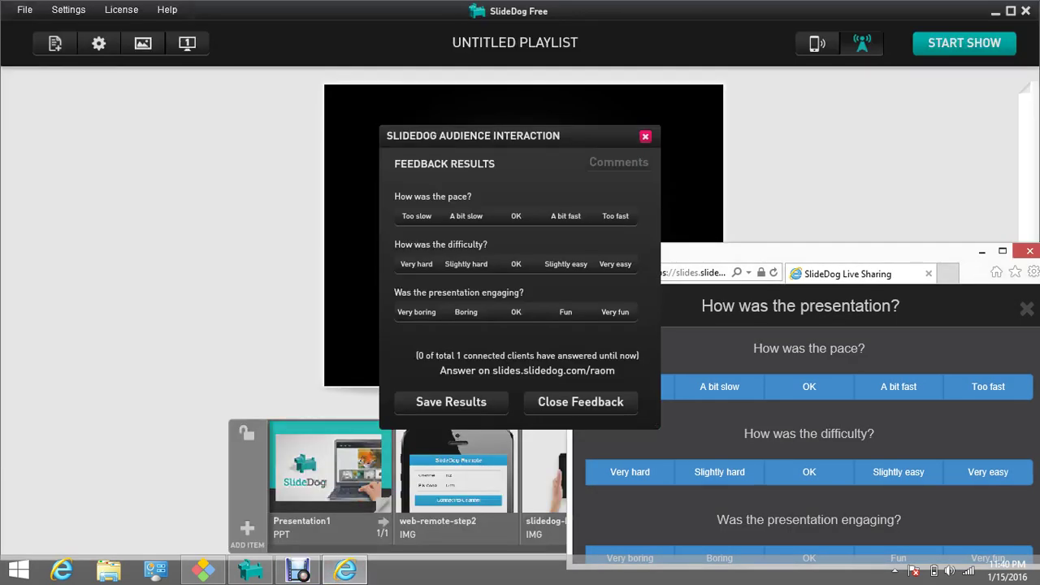
{"action": "left_click", "coordinate": [899, 472]}
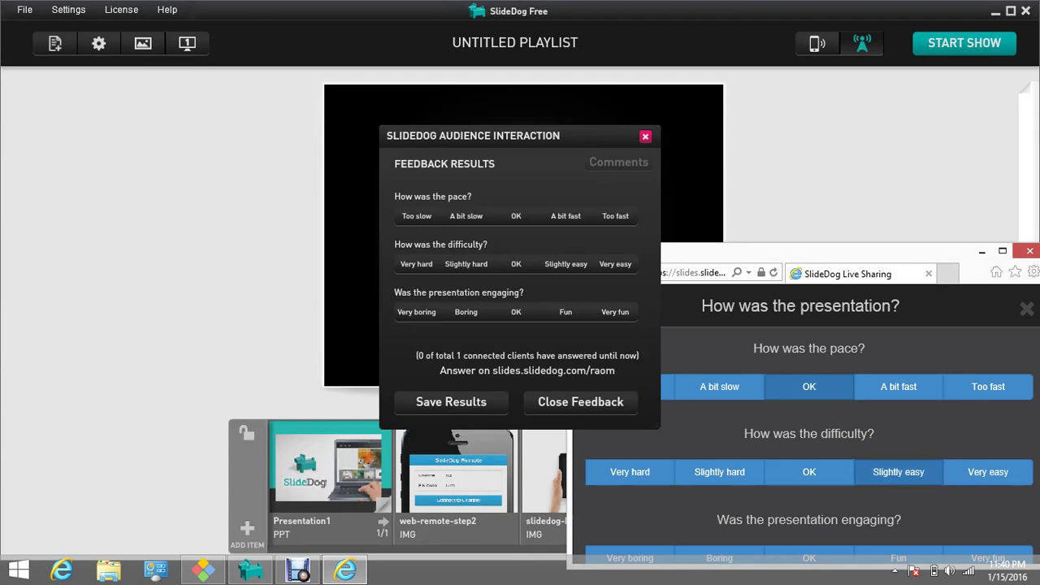
{"action": "left_click", "coordinate": [810, 553]}
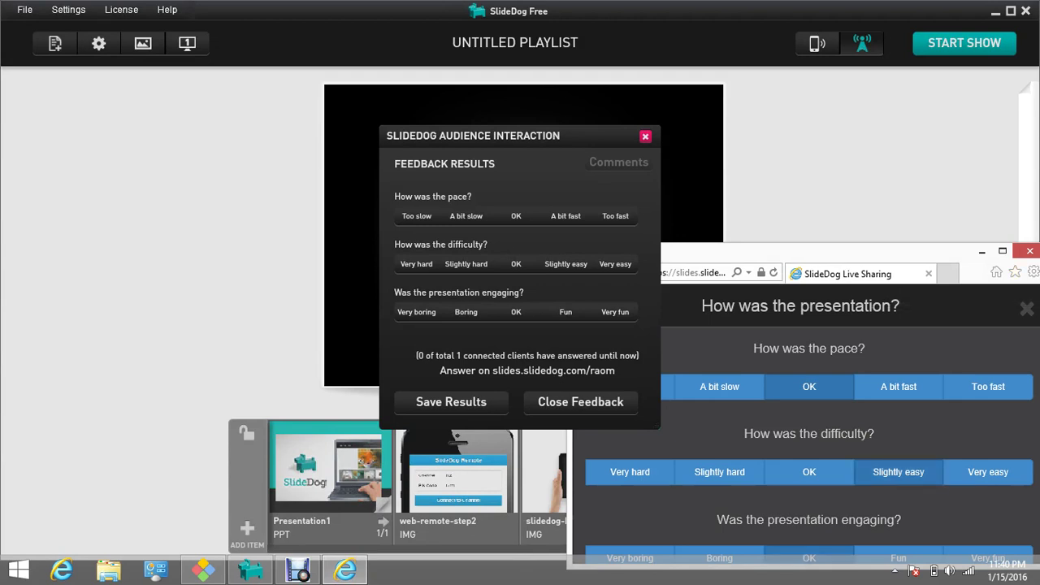
{"action": "left_click", "coordinate": [1003, 251]}
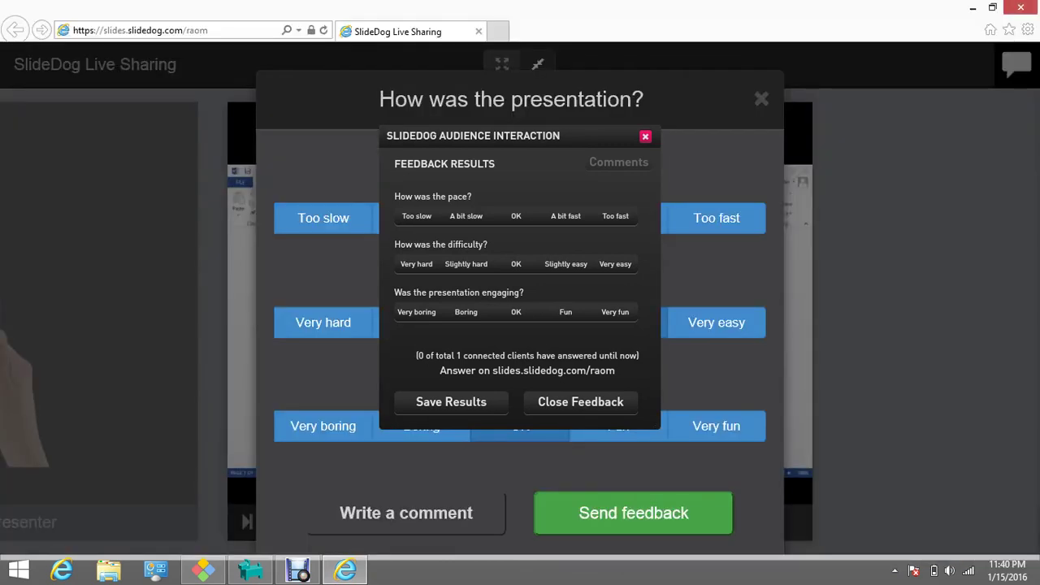
{"action": "left_click", "coordinate": [633, 513]}
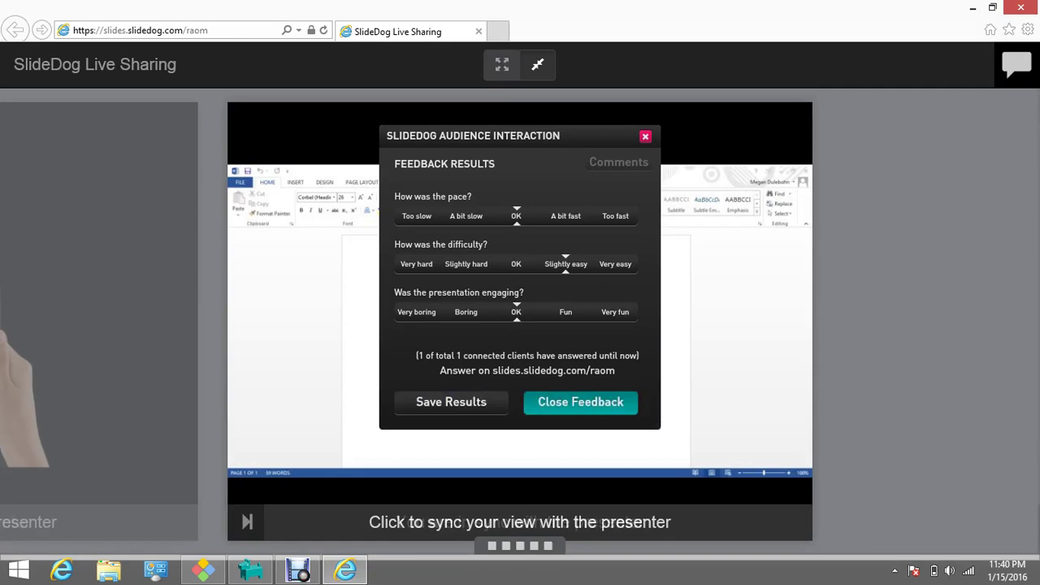
{"action": "left_click", "coordinate": [580, 401]}
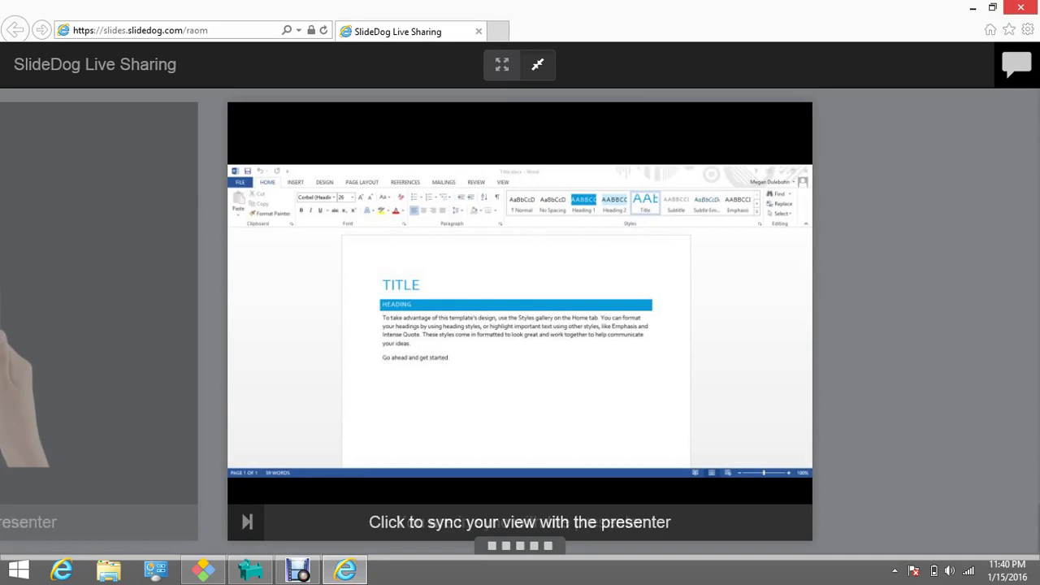
{"action": "left_click", "coordinate": [1021, 7]}
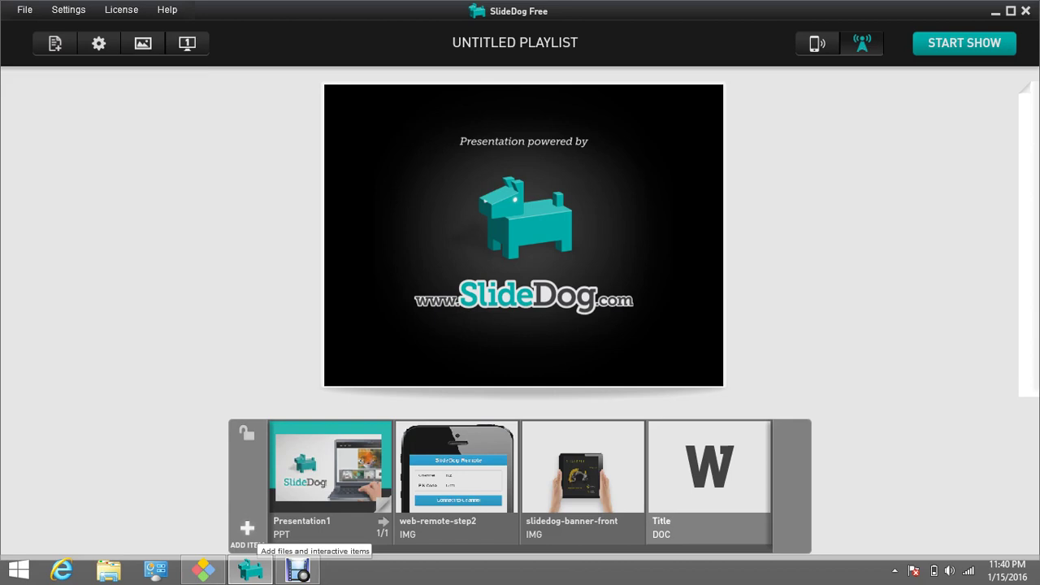
Add the interactive poll "What type of learner are you?" to the playlist
{"action": "left_click", "coordinate": [247, 530]}
{"action": "mouse_move", "coordinate": [248, 478]}
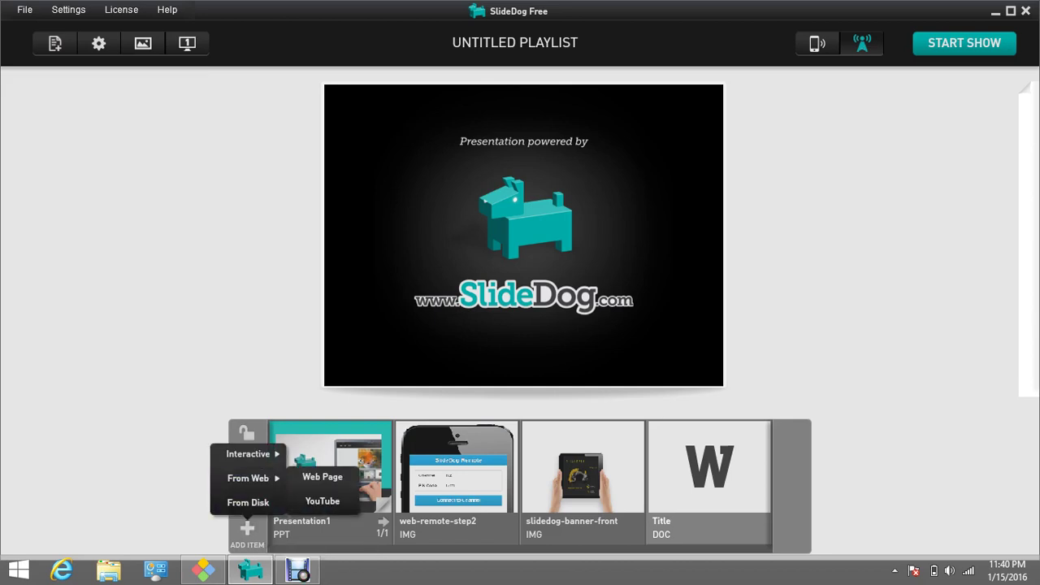
{"action": "mouse_move", "coordinate": [248, 453]}
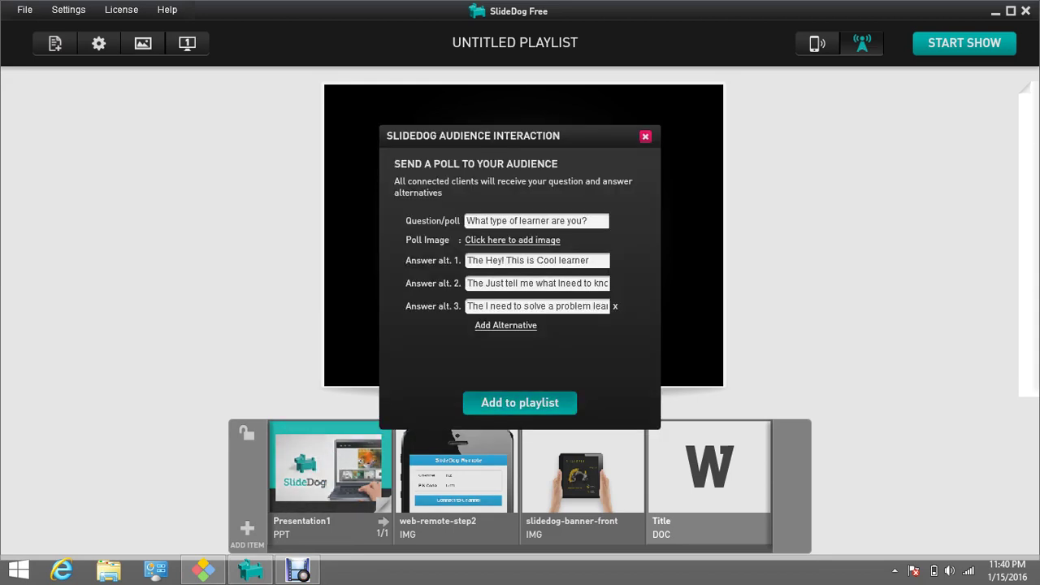
{"action": "left_click", "coordinate": [520, 401]}
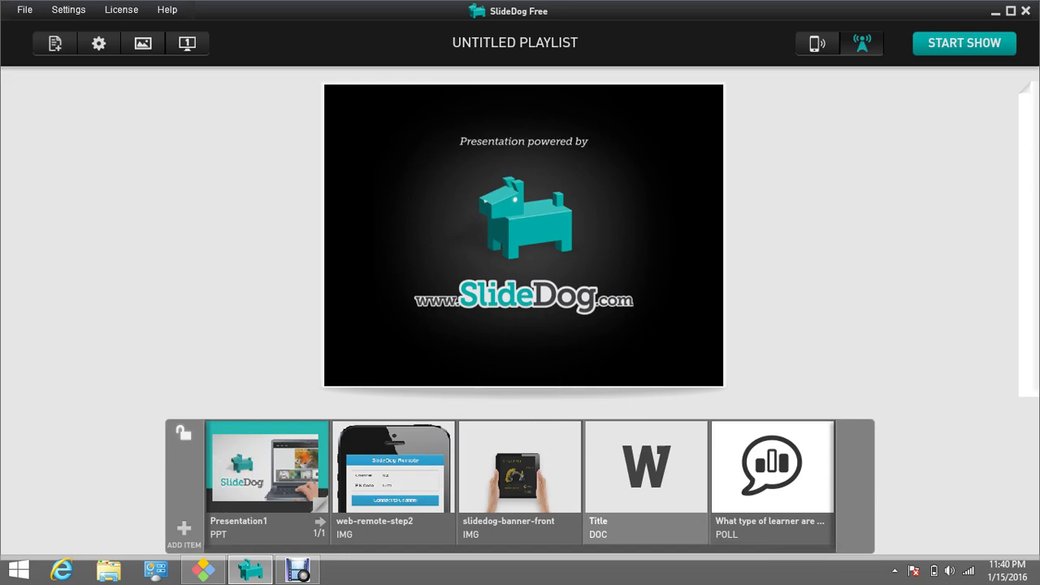
Lock the playlist against changes and unlock it again
{"action": "left_click", "coordinate": [185, 433]}
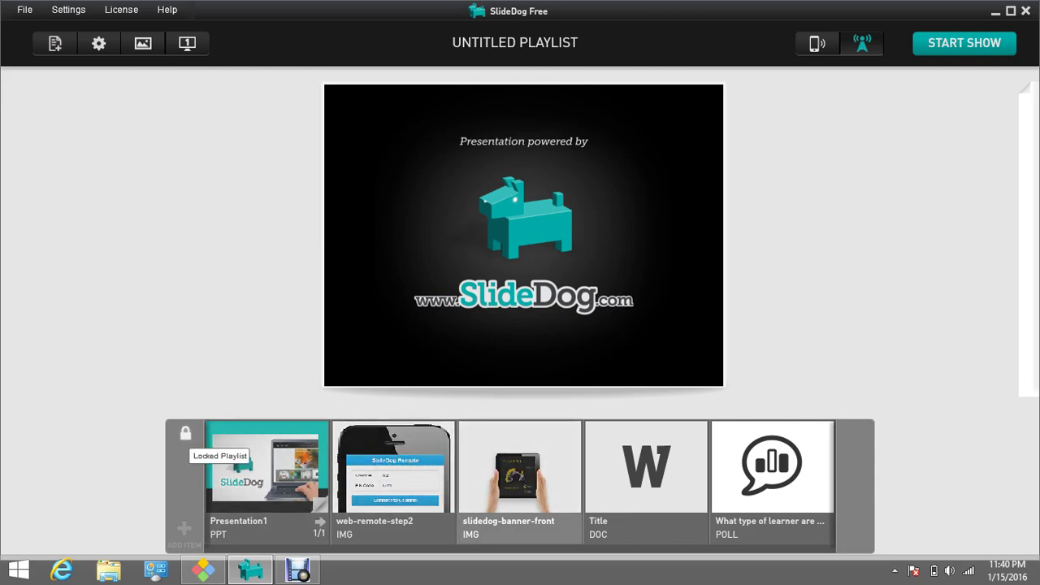
{"action": "left_click", "coordinate": [186, 434]}
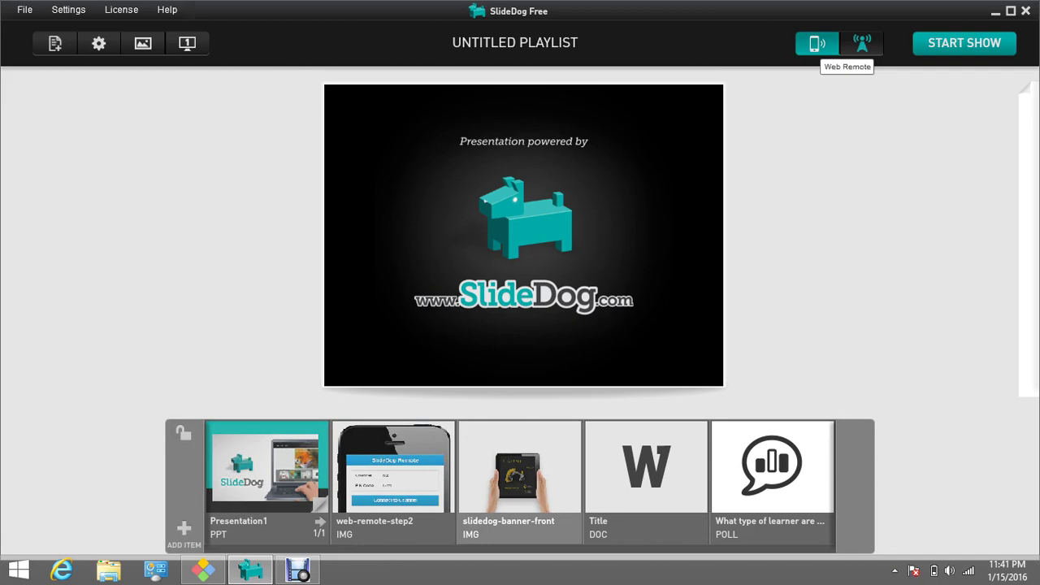
Turn on the Web Remote and open its slidedog.com/remote link in the browser
{"action": "left_click", "coordinate": [817, 43]}
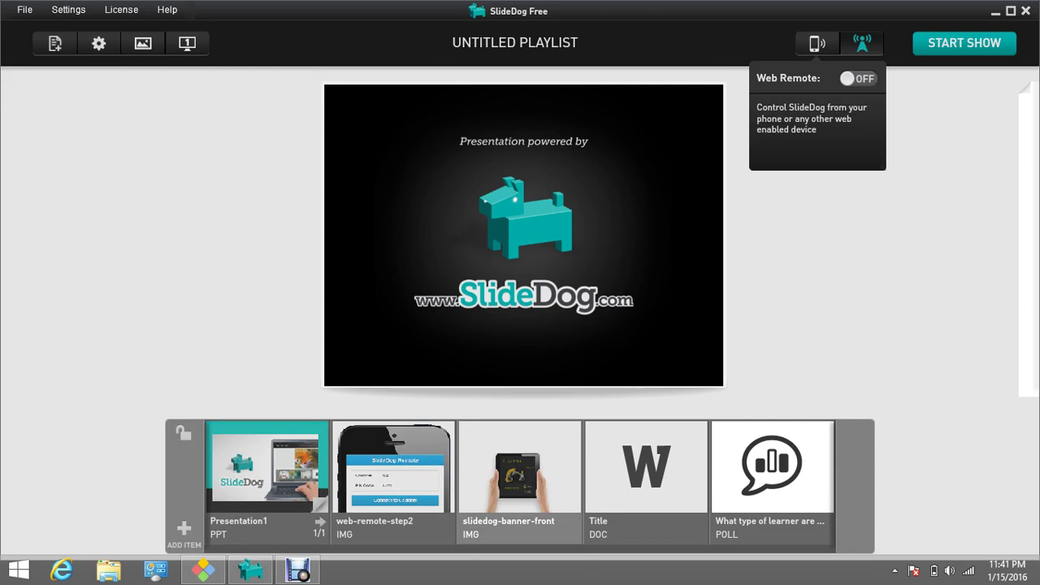
{"action": "left_click", "coordinate": [858, 79]}
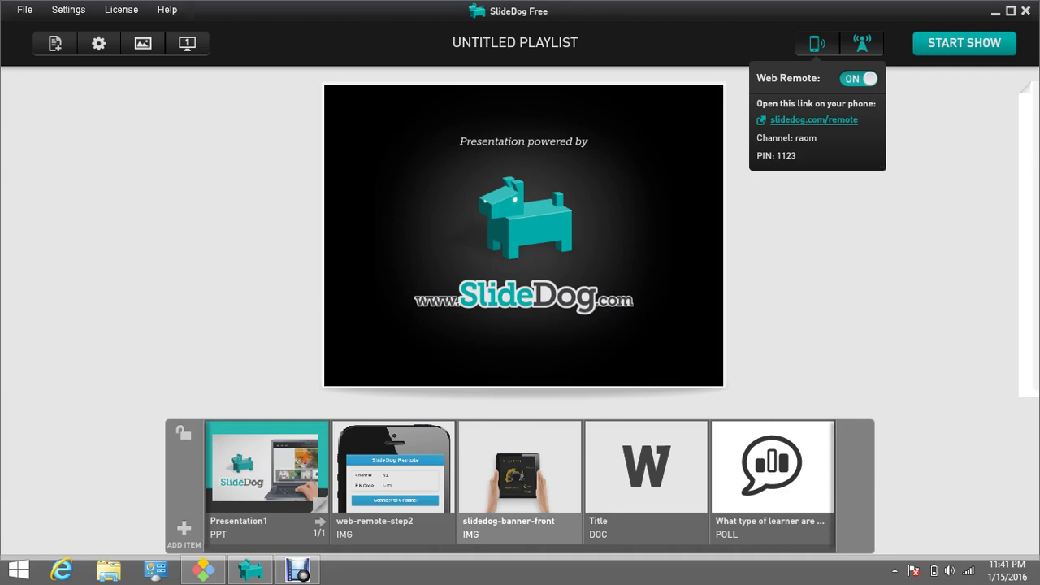
{"action": "left_click", "coordinate": [813, 121]}
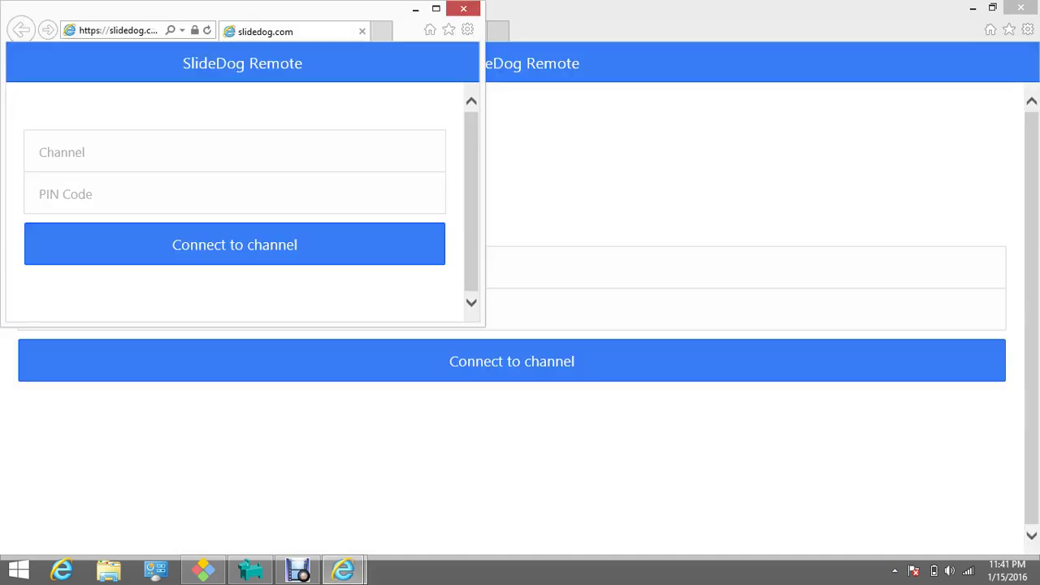
Recheck the Web Remote connection details in SlideDog and close both SlideDog Remote browser windows
{"action": "left_click", "coordinate": [1021, 7]}
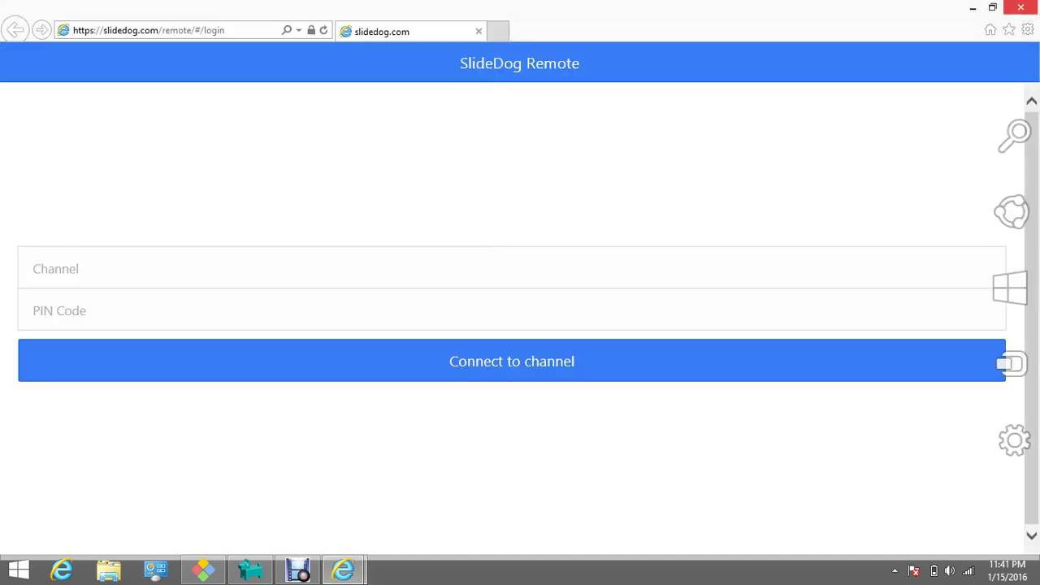
{"action": "left_click", "coordinate": [1022, 7]}
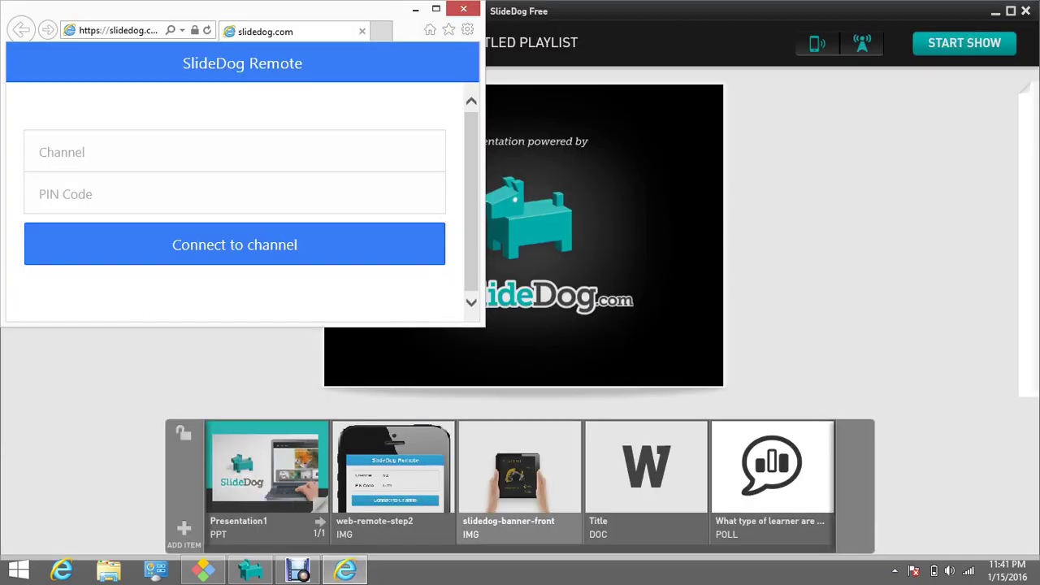
{"action": "left_click", "coordinate": [816, 42]}
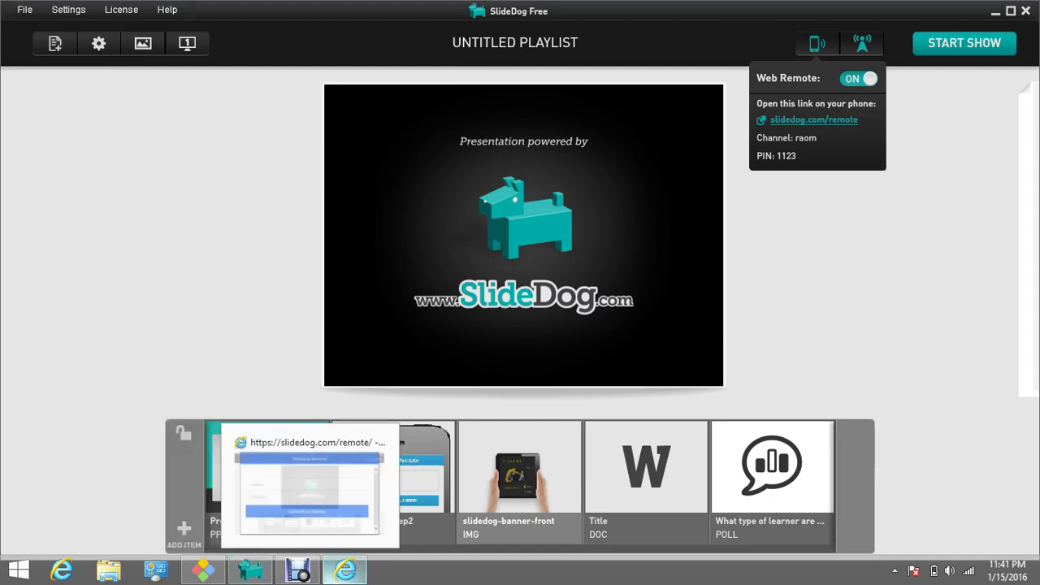
{"action": "left_click", "coordinate": [345, 570]}
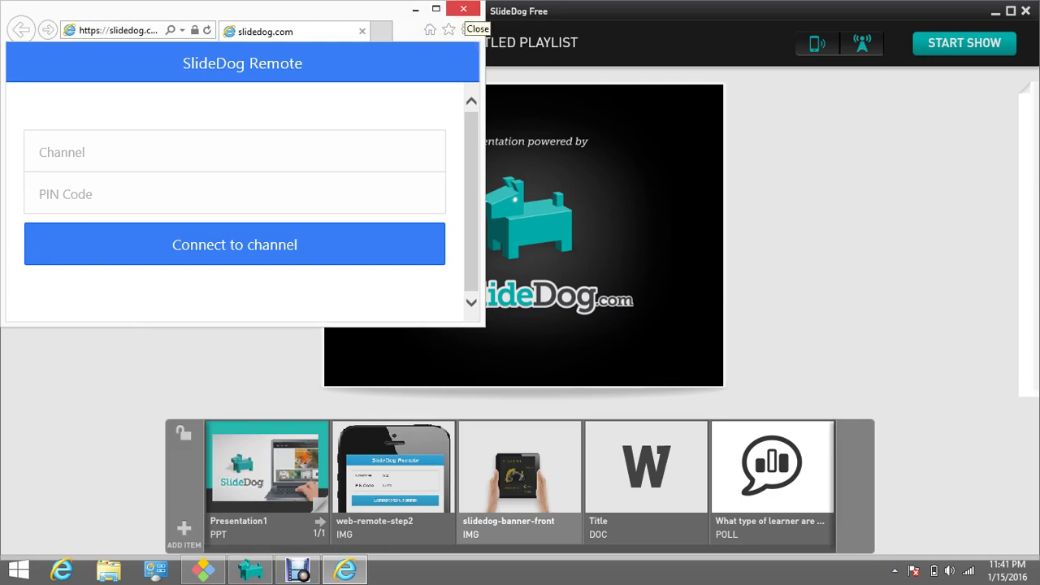
{"action": "left_click", "coordinate": [463, 9]}
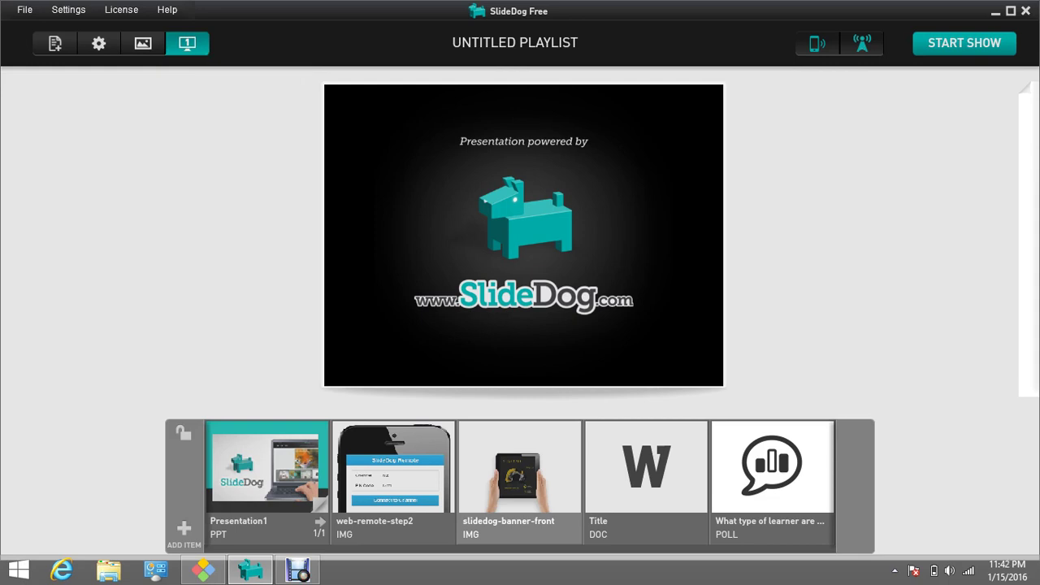
Look at the presentation display choice and the background image options for the playlist
{"action": "left_click", "coordinate": [187, 43]}
{"action": "left_click", "coordinate": [153, 45]}
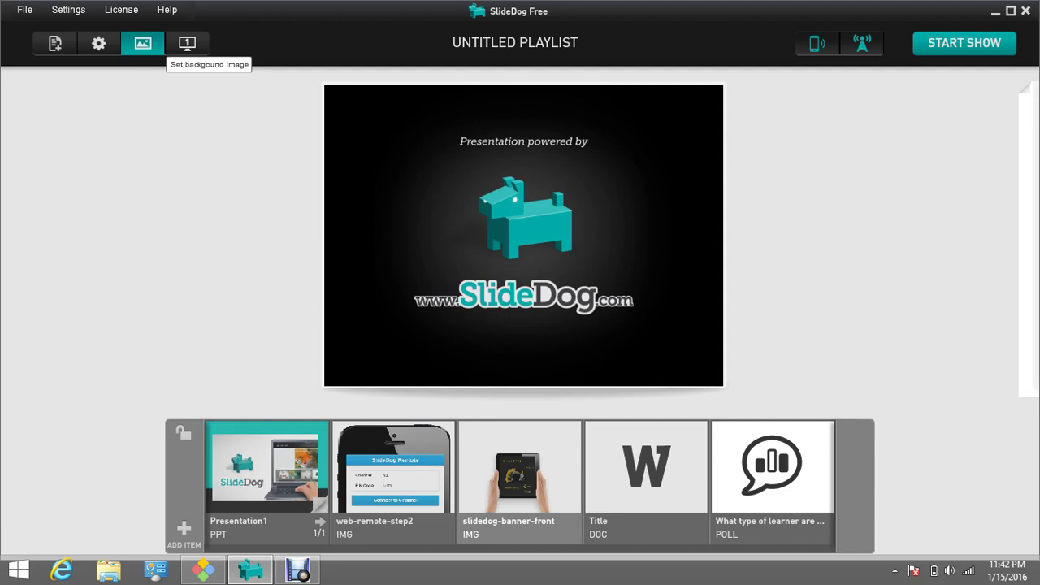
{"action": "left_click", "coordinate": [143, 43]}
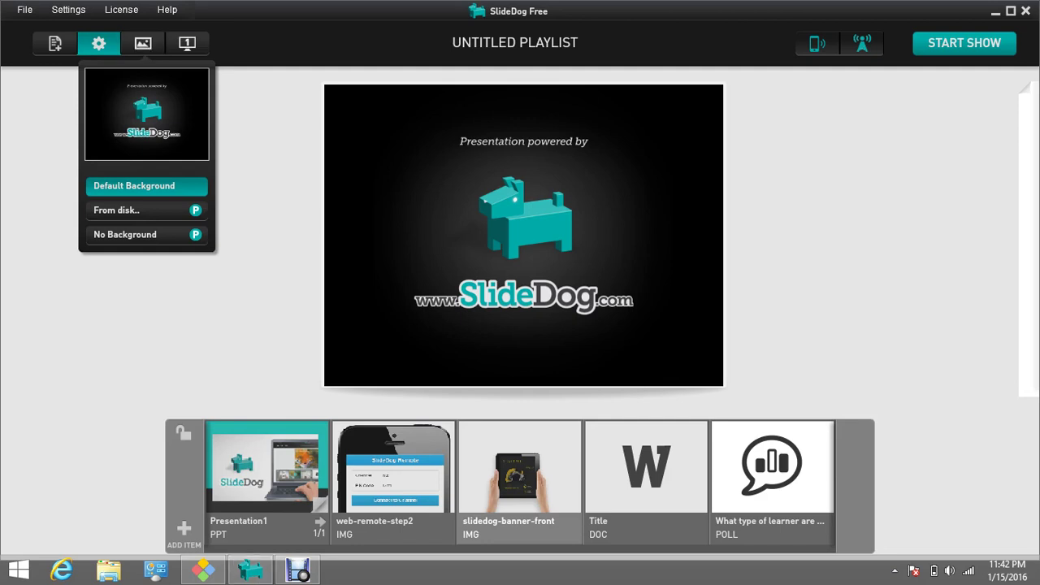
Set the speed of the fading effect when switching files to Medium in the general preferences, and close the preferences
{"action": "left_click", "coordinate": [99, 43]}
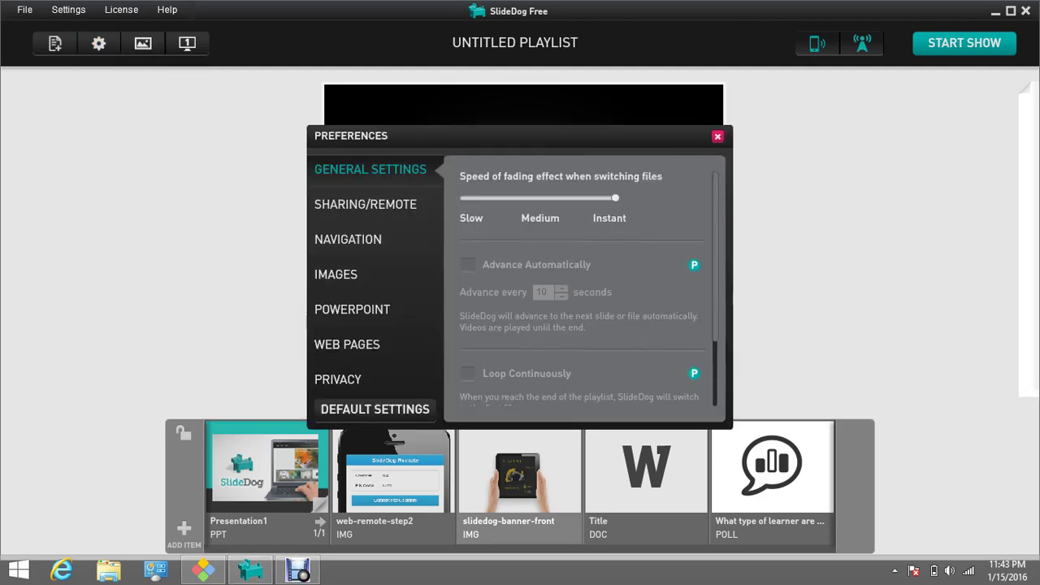
{"action": "left_click", "coordinate": [541, 198]}
{"action": "left_click", "coordinate": [718, 136]}
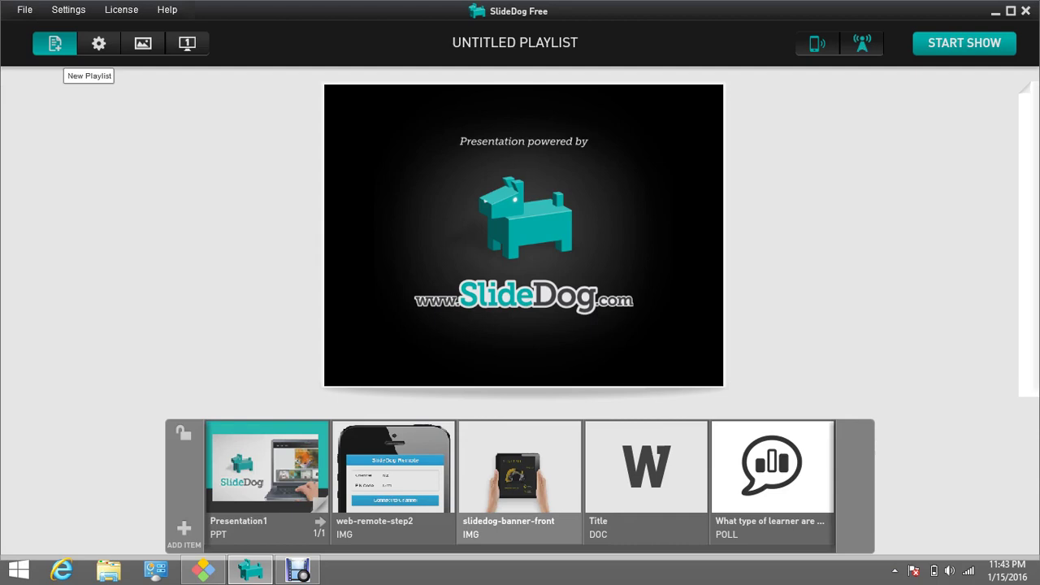
{"action": "left_click", "coordinate": [25, 10]}
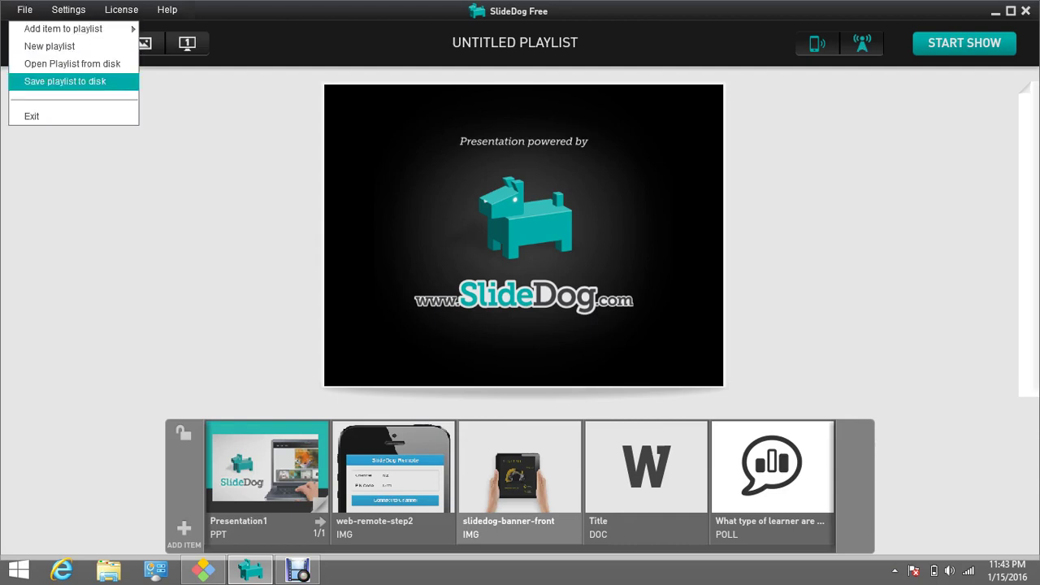
{"action": "left_click", "coordinate": [65, 82]}
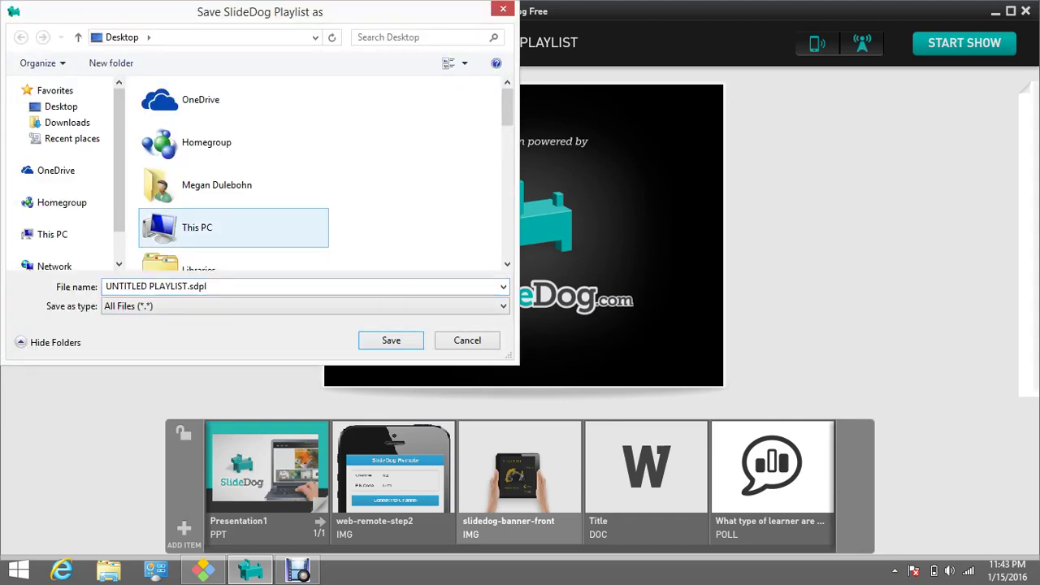
{"action": "left_click", "coordinate": [197, 227]}
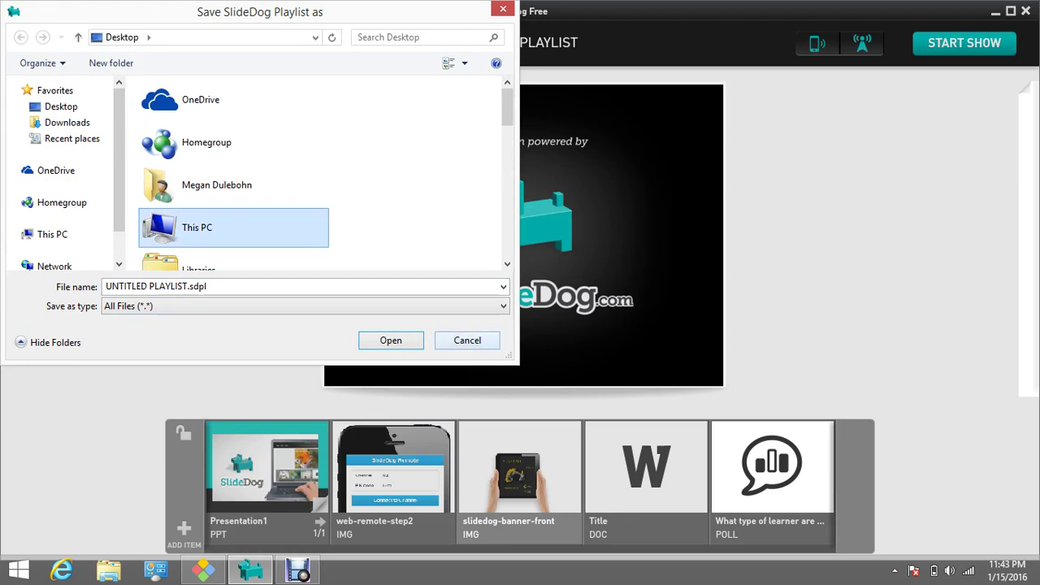
{"action": "left_click", "coordinate": [467, 340]}
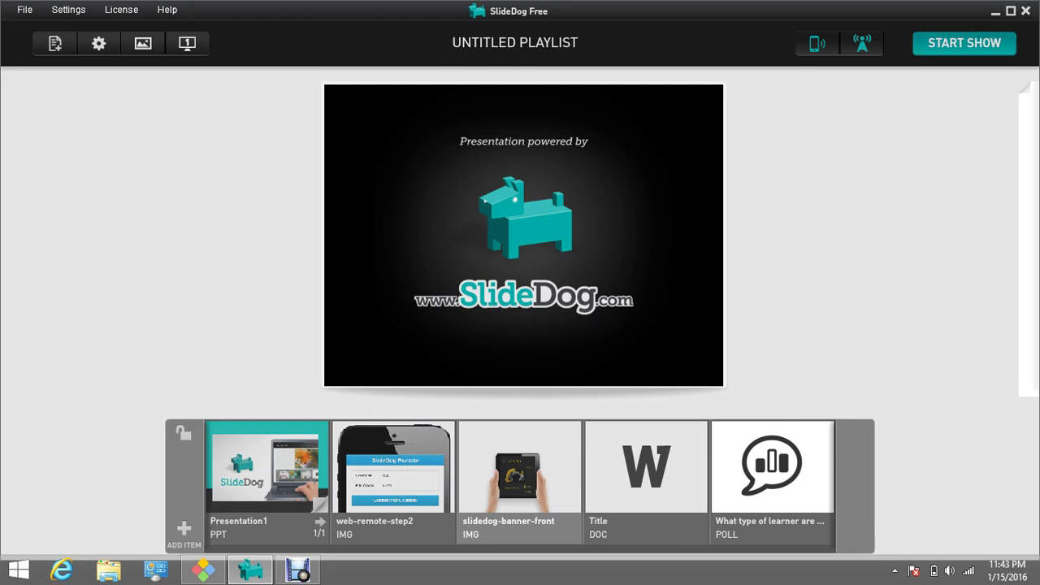
Start the show and review the SlideDog key shortcuts for the presenter
{"action": "left_click", "coordinate": [965, 44]}
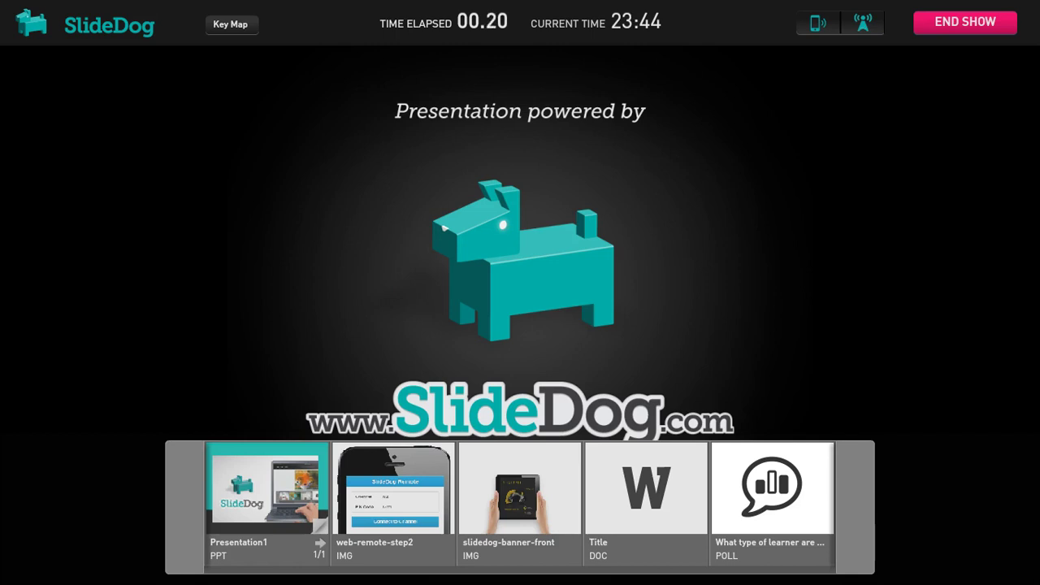
{"action": "mouse_move", "coordinate": [270, 494]}
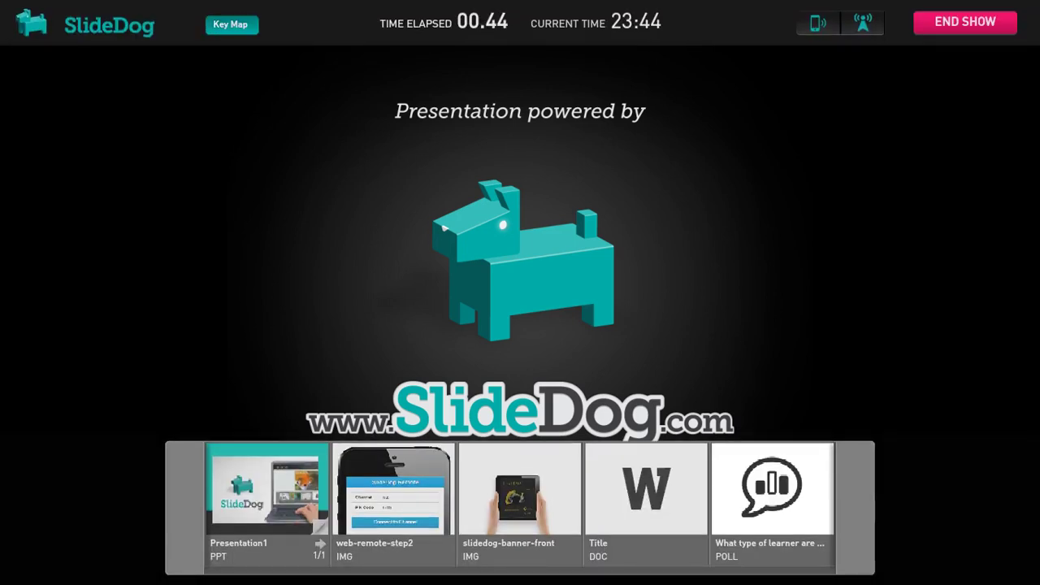
{"action": "left_click", "coordinate": [230, 24]}
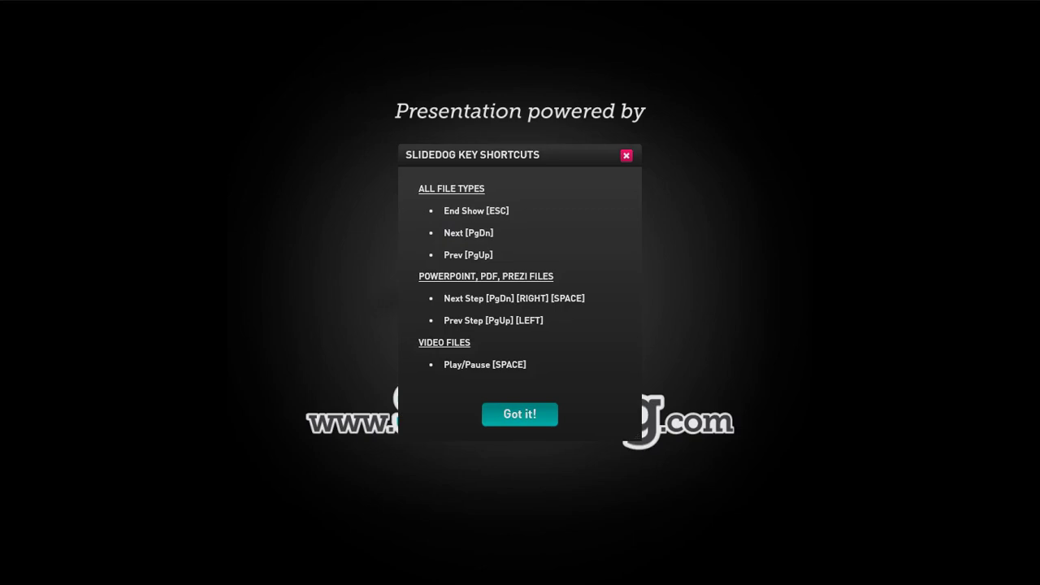
{"action": "left_click", "coordinate": [519, 414]}
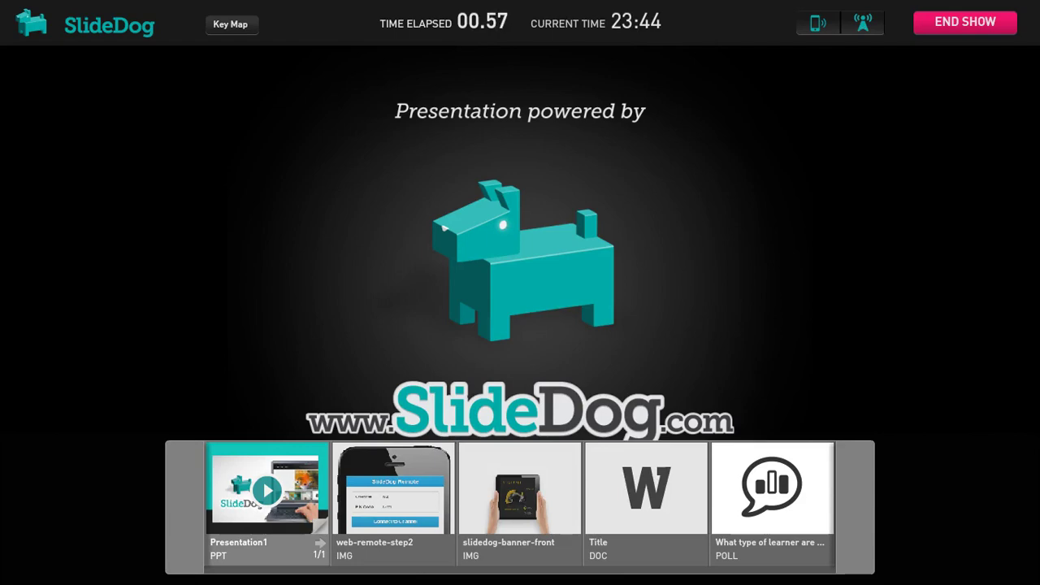
Play Presentation1, switch to the web-remote-step2 image, and stop that image to return to the background screen
{"action": "left_click", "coordinate": [267, 490]}
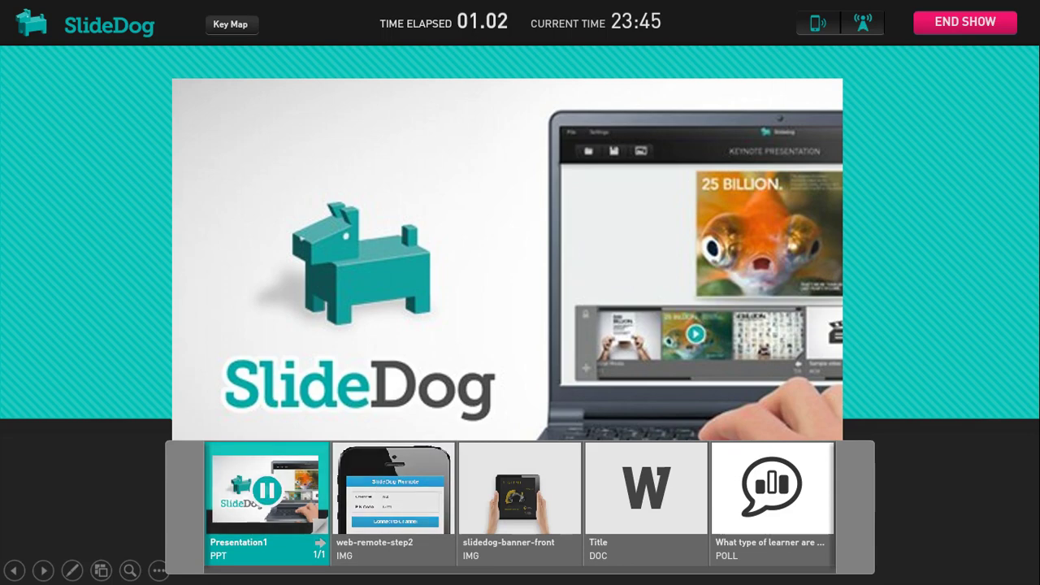
{"action": "left_click", "coordinate": [393, 490]}
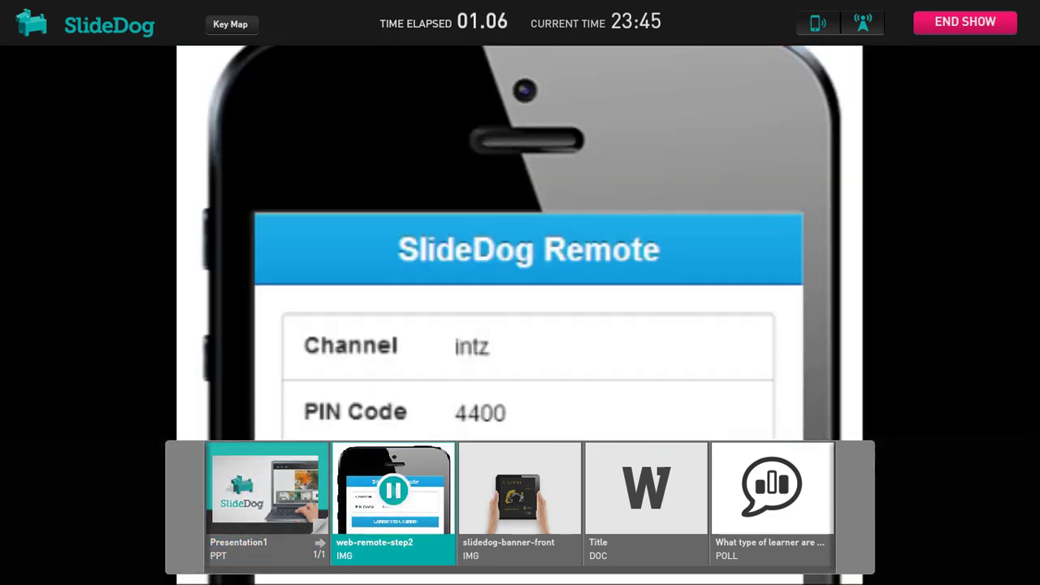
{"action": "left_click", "coordinate": [393, 490]}
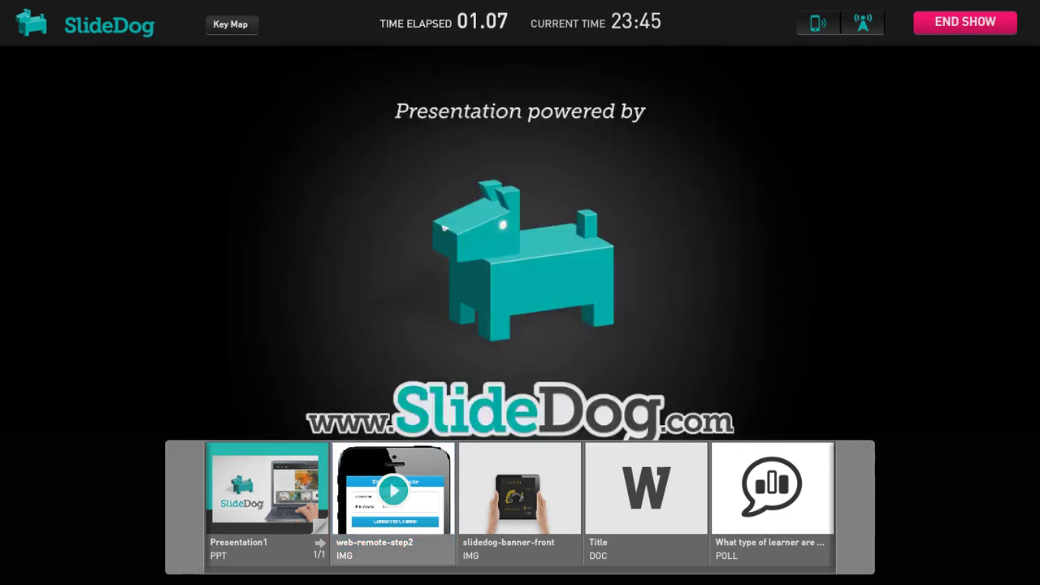
Present Presentation1, the web-remote-step2 and slidedog-banner-front images and the Title document in playlist order
{"action": "left_click", "coordinate": [266, 490]}
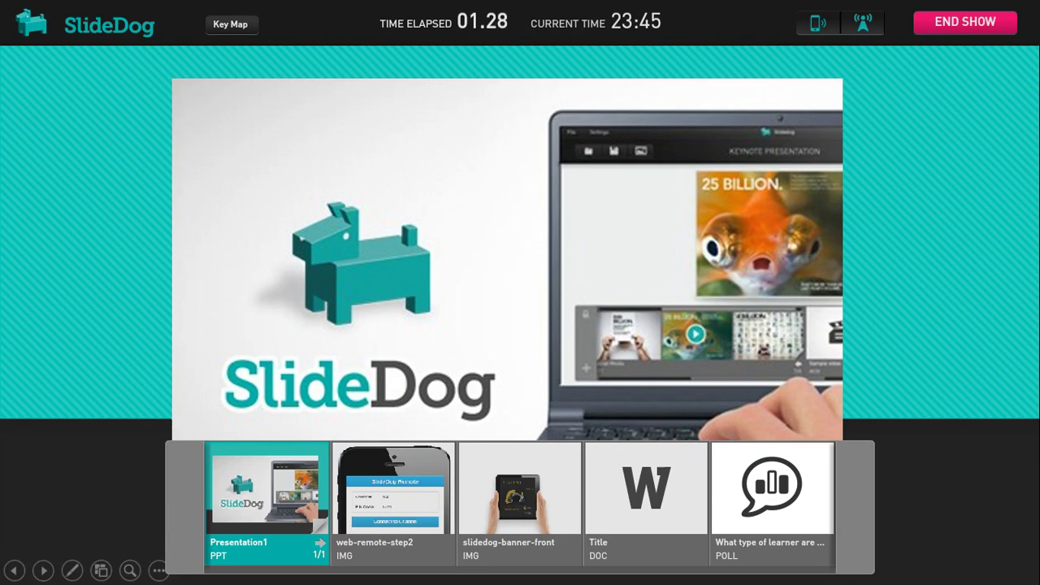
{"action": "mouse_move", "coordinate": [393, 489]}
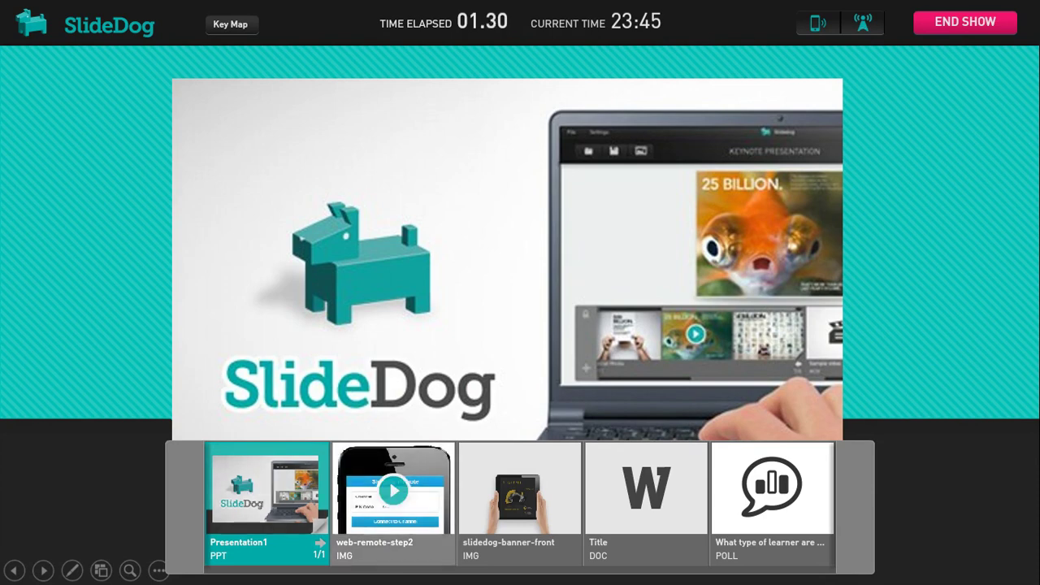
{"action": "left_click", "coordinate": [393, 490]}
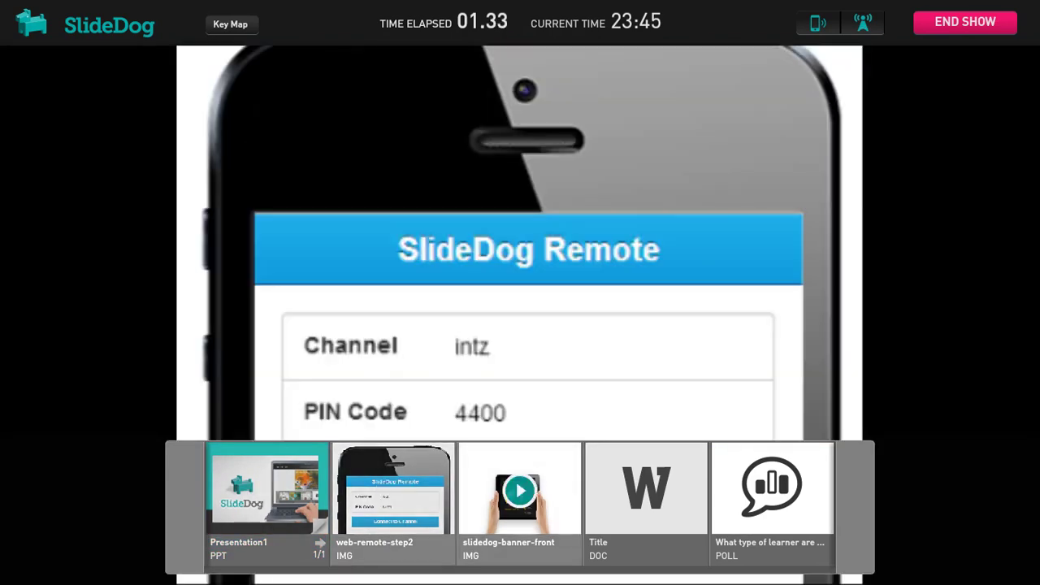
{"action": "left_click", "coordinate": [520, 491]}
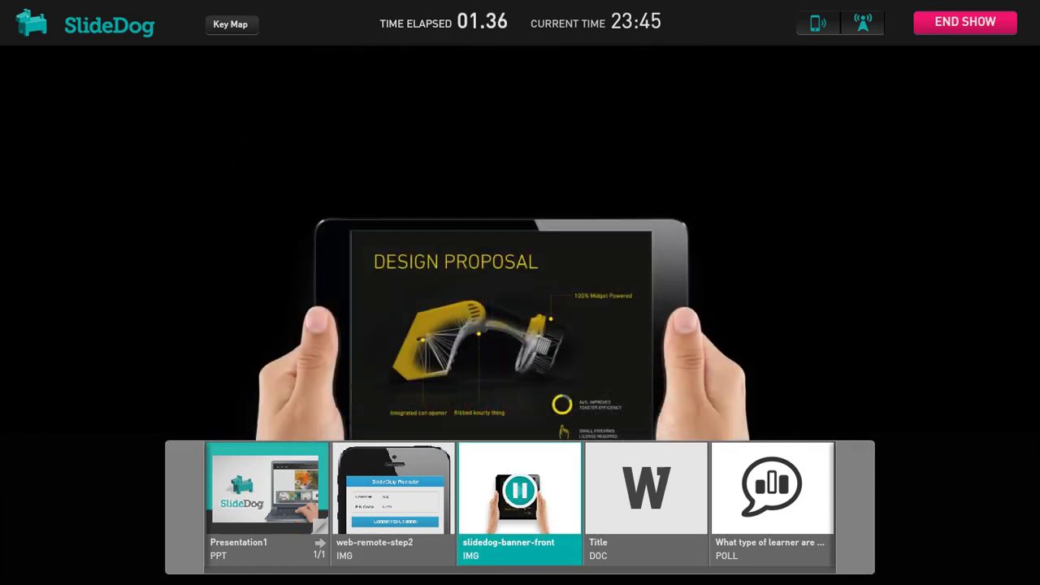
{"action": "mouse_move", "coordinate": [646, 489]}
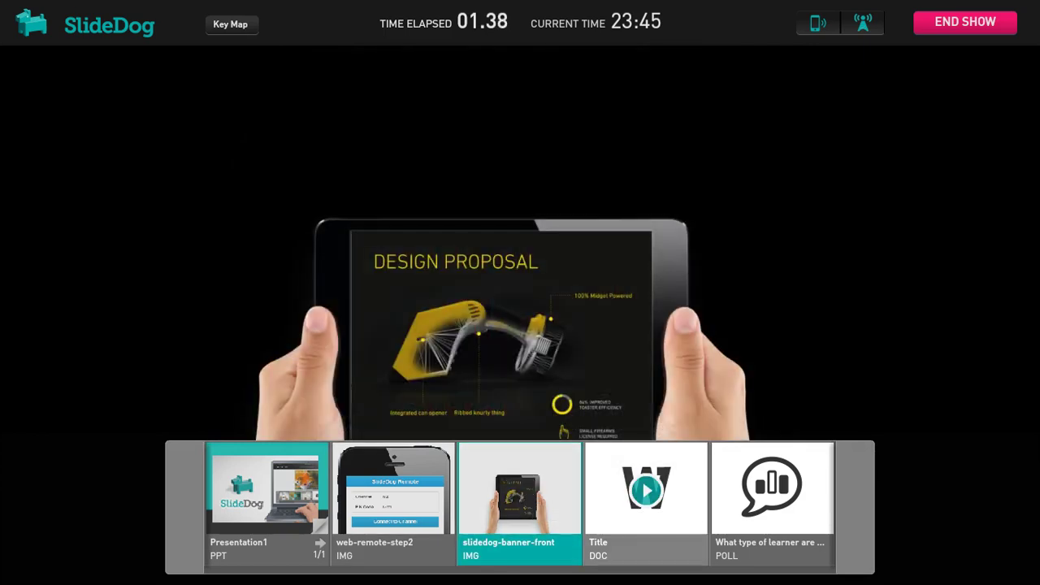
{"action": "left_click", "coordinate": [646, 489]}
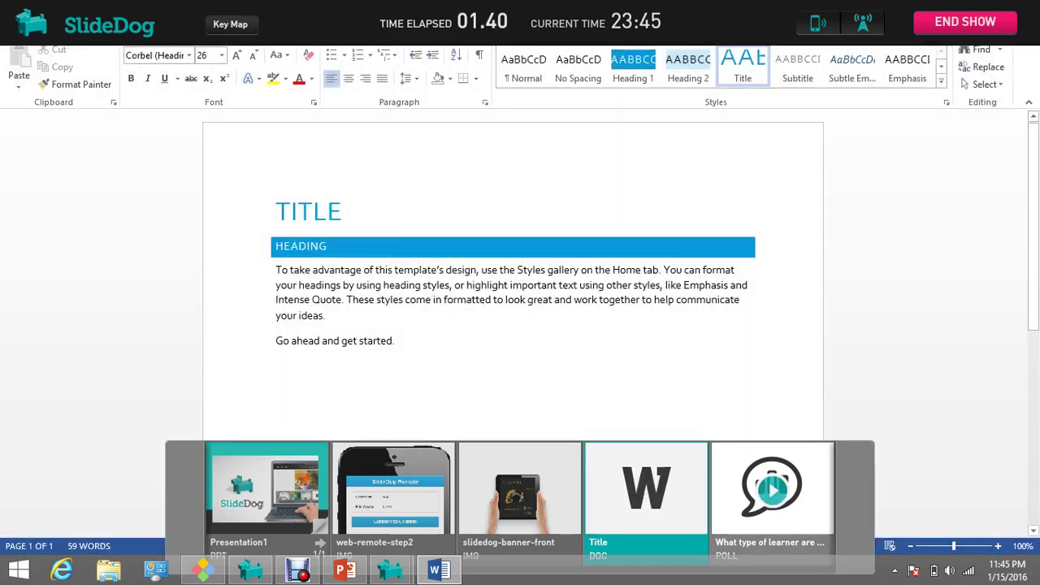
Bring up the learner-type poll, dismiss it without sending the question, and end the show
{"action": "left_click", "coordinate": [772, 487]}
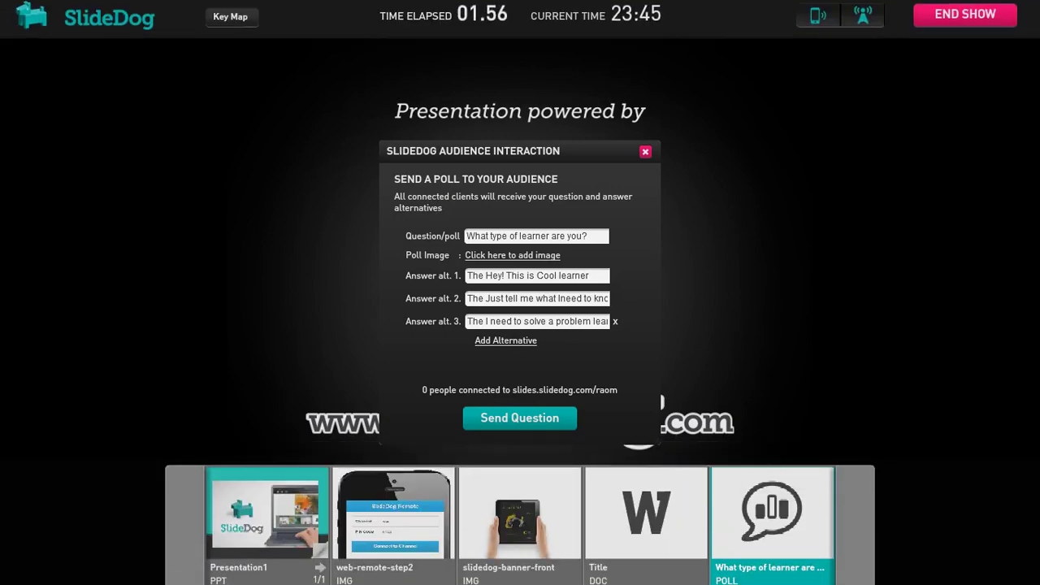
{"action": "left_click", "coordinate": [645, 151]}
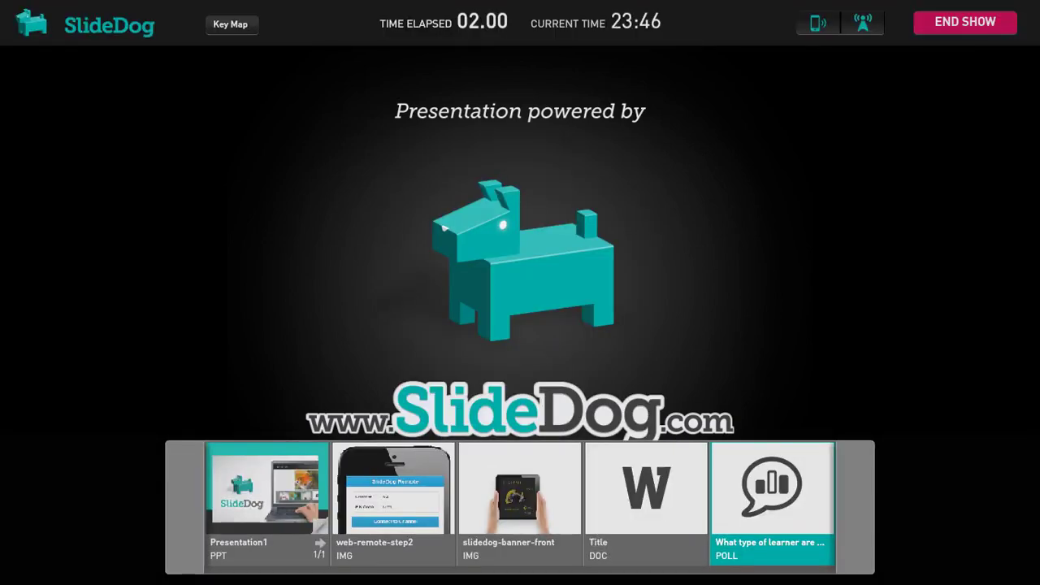
{"action": "left_click", "coordinate": [965, 22]}
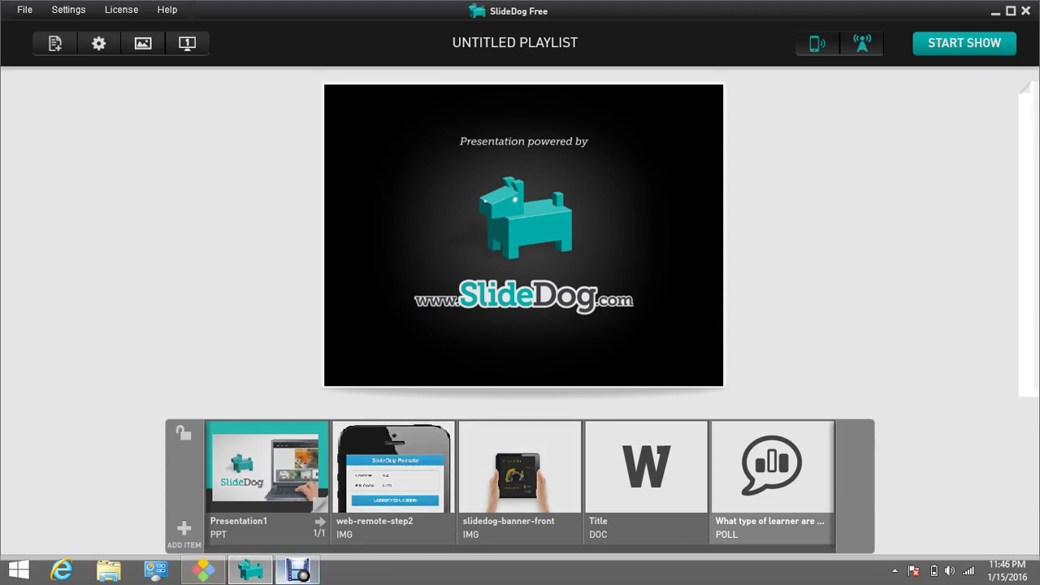
{"action": "left_click", "coordinate": [298, 571]}
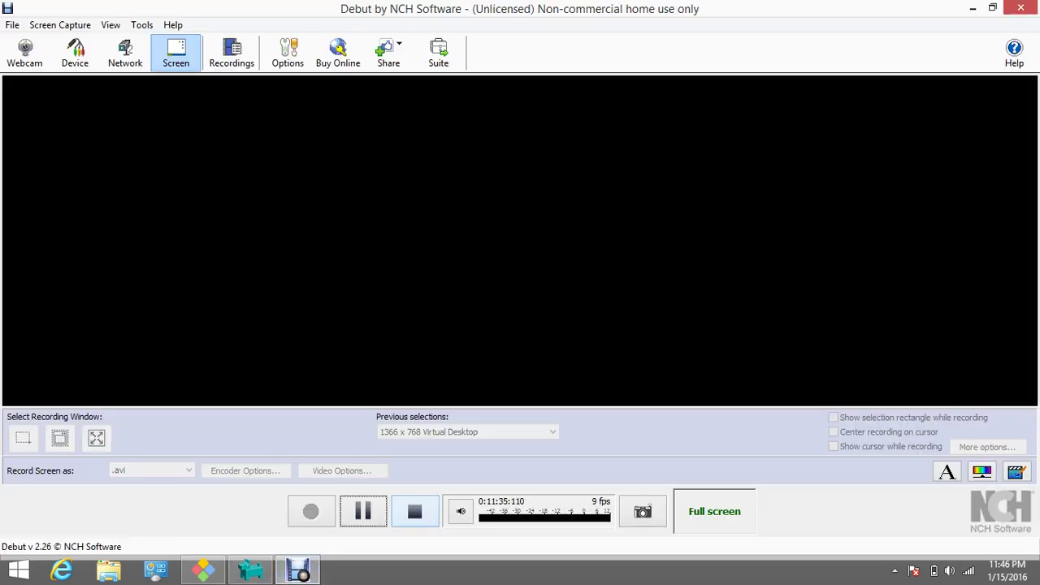